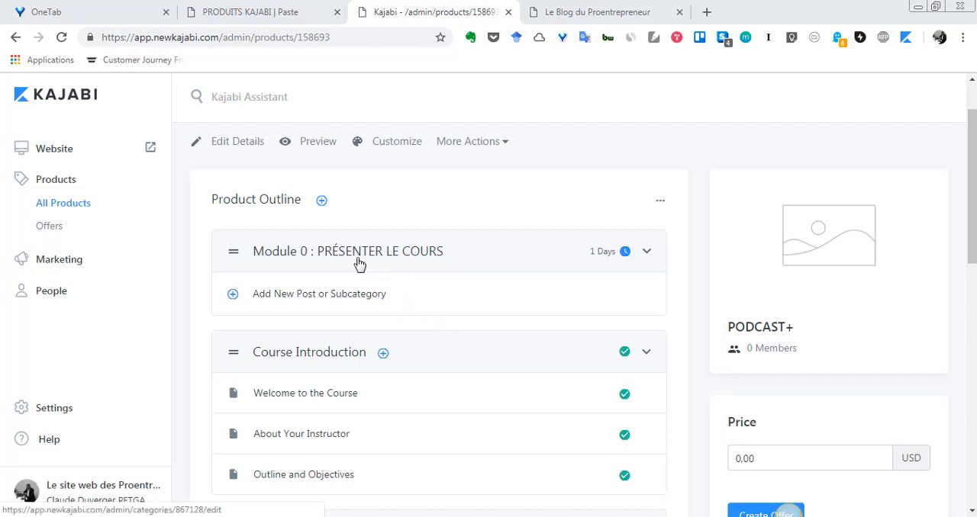
- Check which kinds of content can be added under Module 0 and Course Introduction in the product outline
left_click(233, 295)
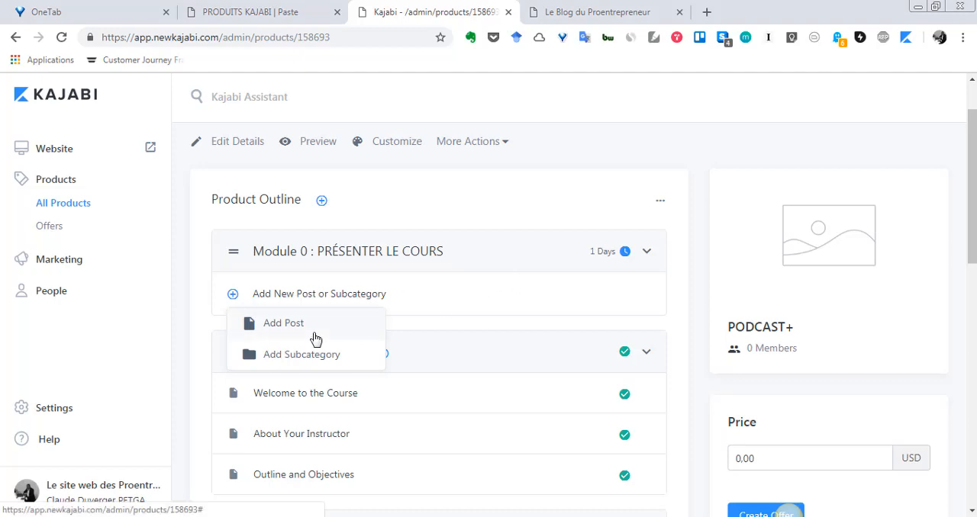
left_click(202, 286)
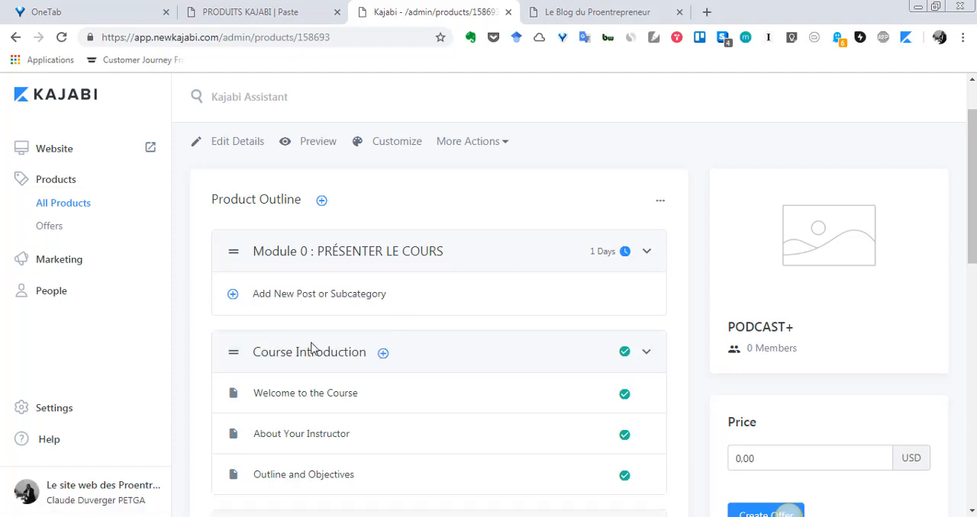
scroll(347, 355, "down", 1)
scroll(347, 355, "up", 1)
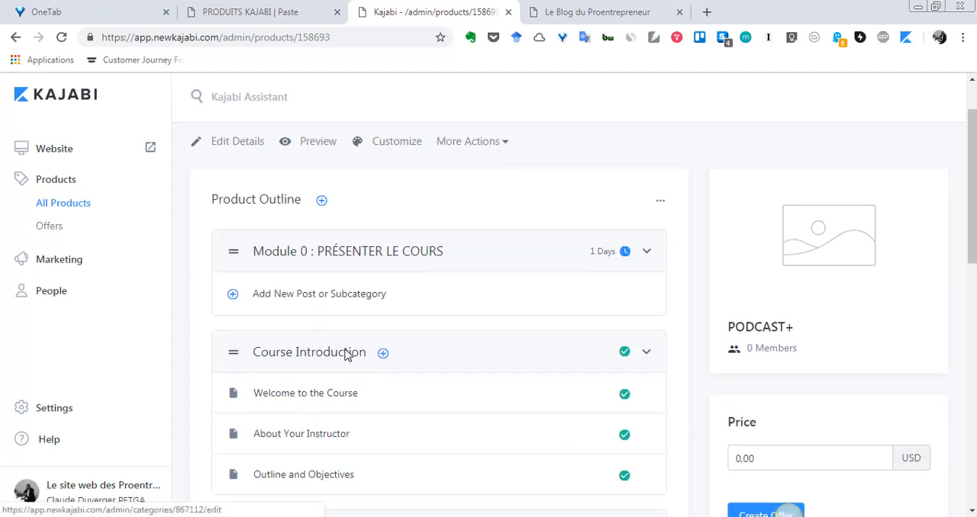
scroll(348, 354, "down", 1)
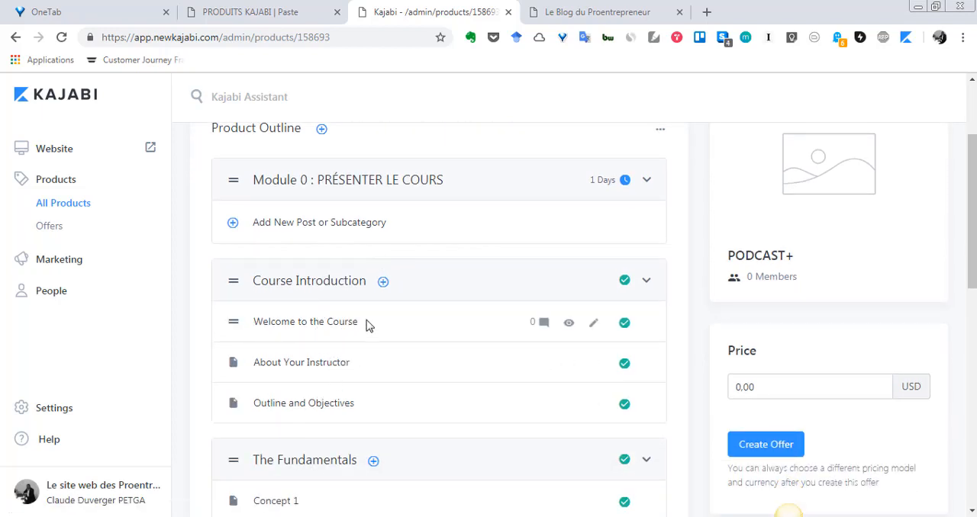
left_click(384, 283)
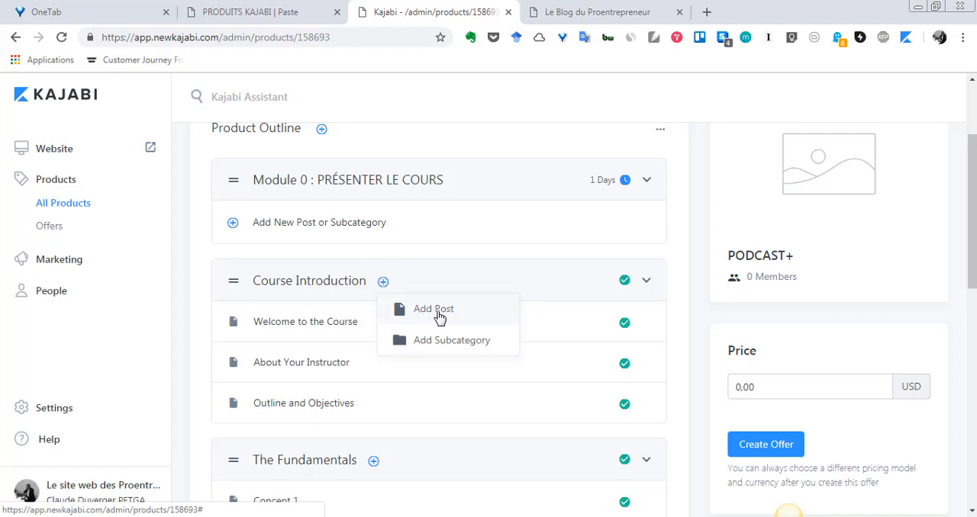
left_click(425, 232)
scroll(377, 311, "up", 2)
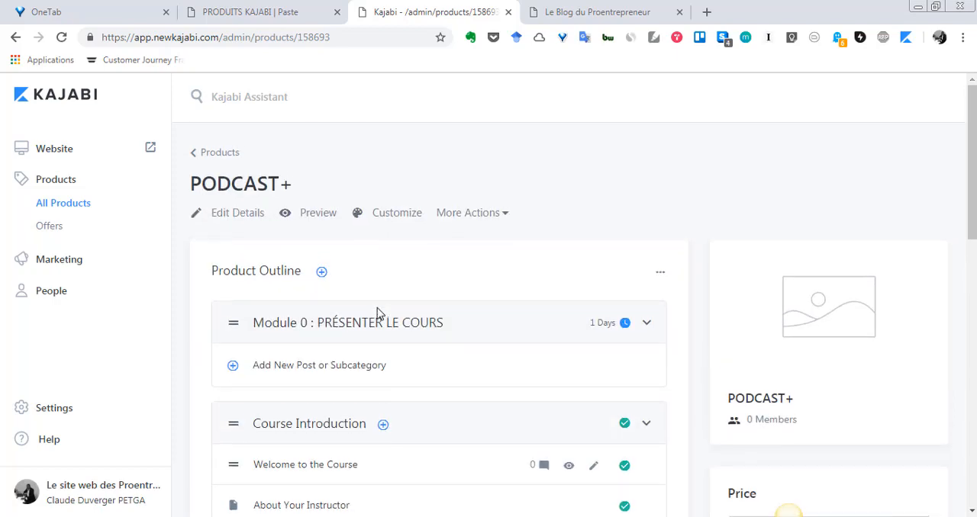
- Add a post titled "Présentation du programme du cours" to Module 0 : PRÉSENTER LE COURS and save it
scroll(377, 312, "down", 1)
left_click(236, 300)
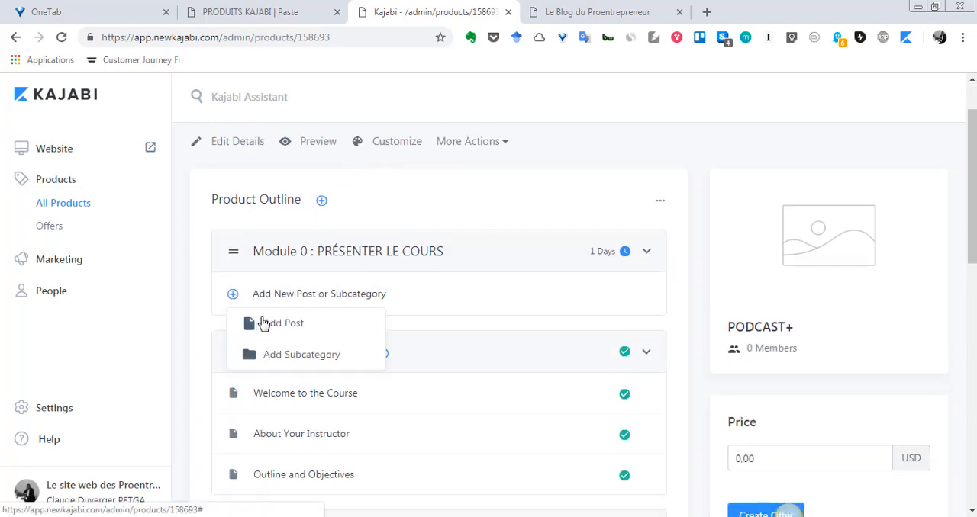
left_click(272, 326)
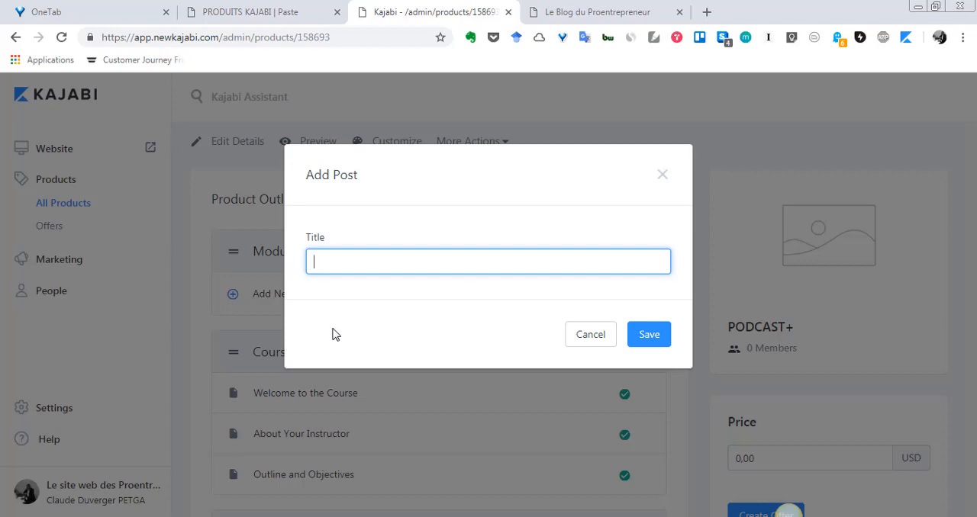
key("Down")
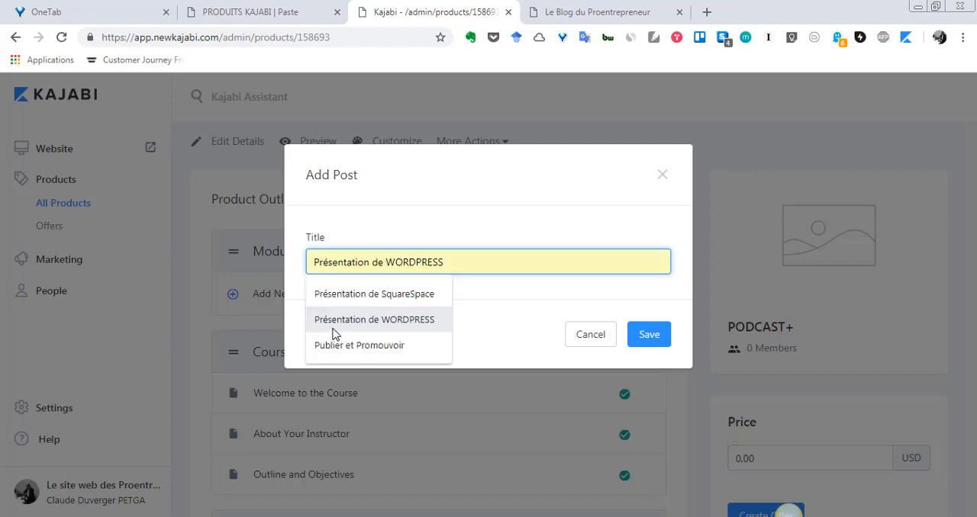
type("pR")
key("BackSpace")
key("BackSpace")
key("Down")
type("Prés")
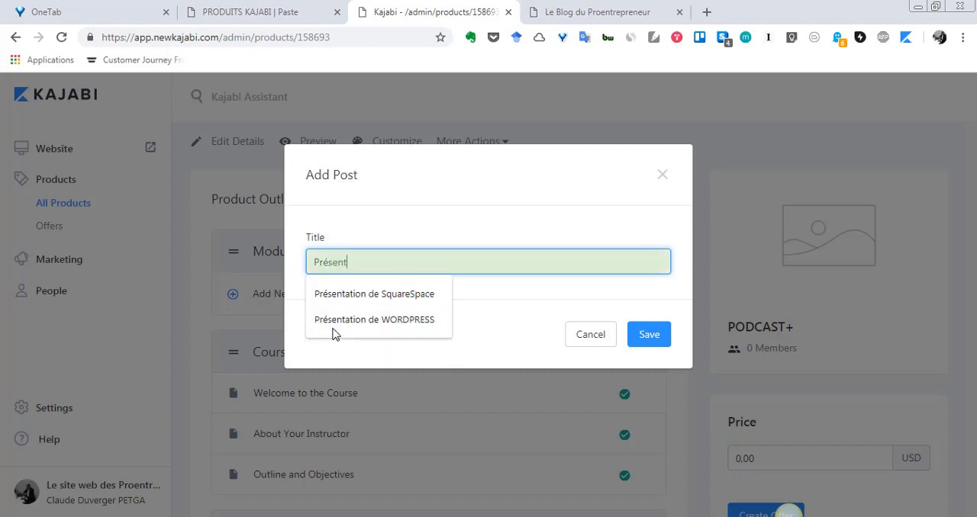
type("entation du programme du cours")
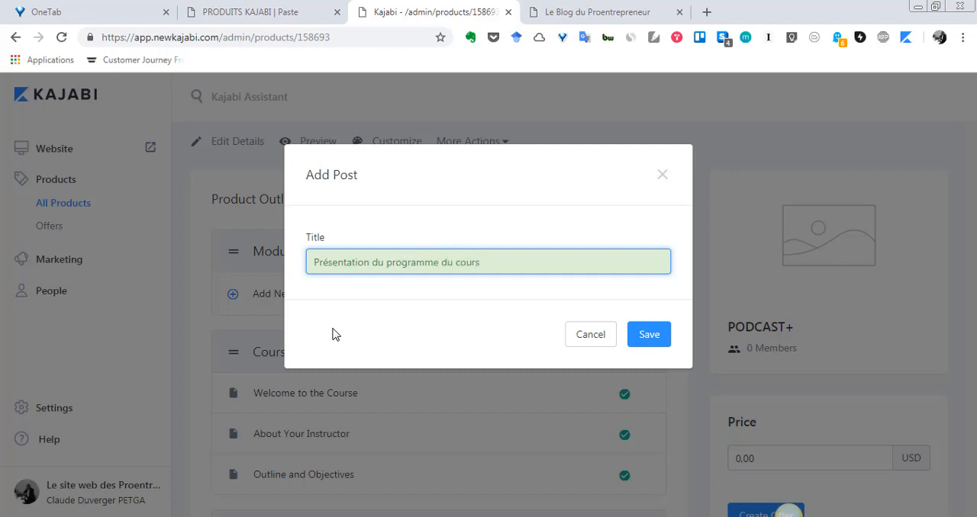
left_click(661, 334)
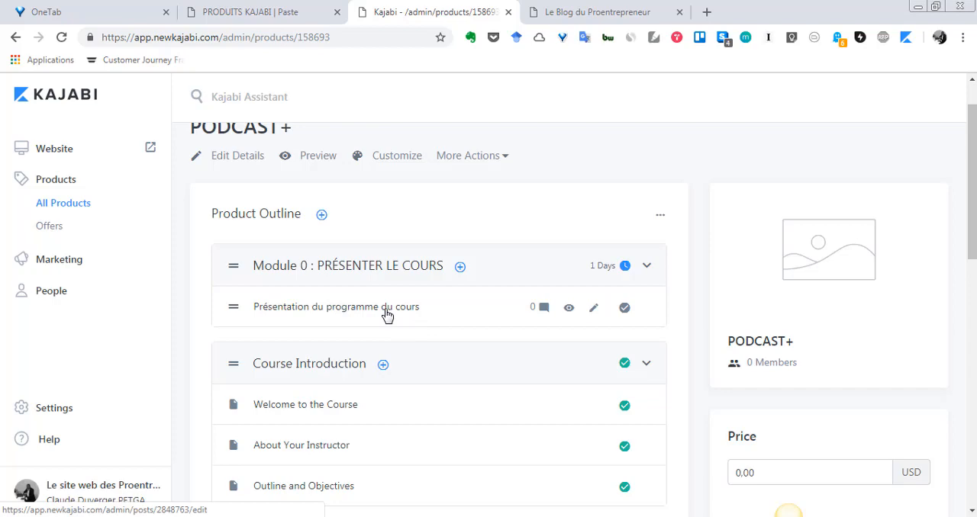
- Move the "Outline and Objectives" post above "About Your Instructor" within Course Introduction
scroll(420, 328, "down", 2)
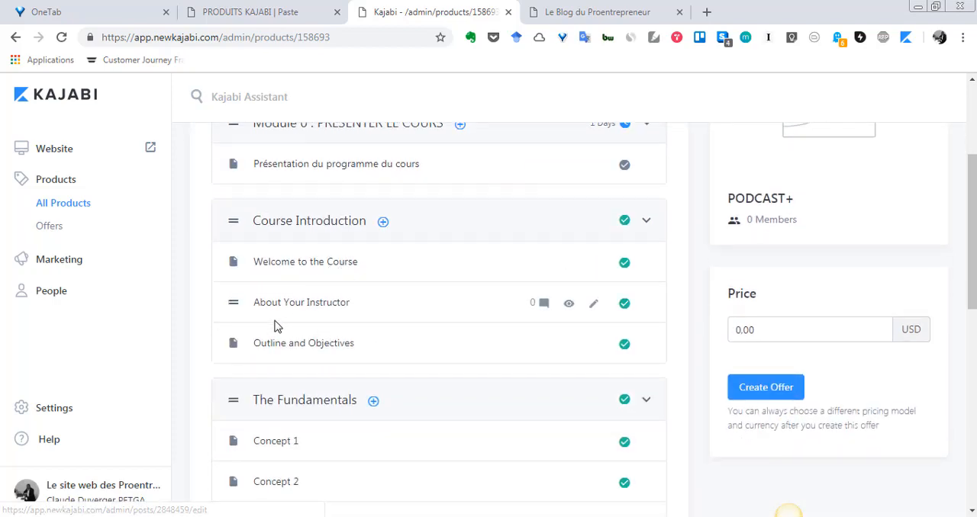
scroll(319, 335, "down", 1)
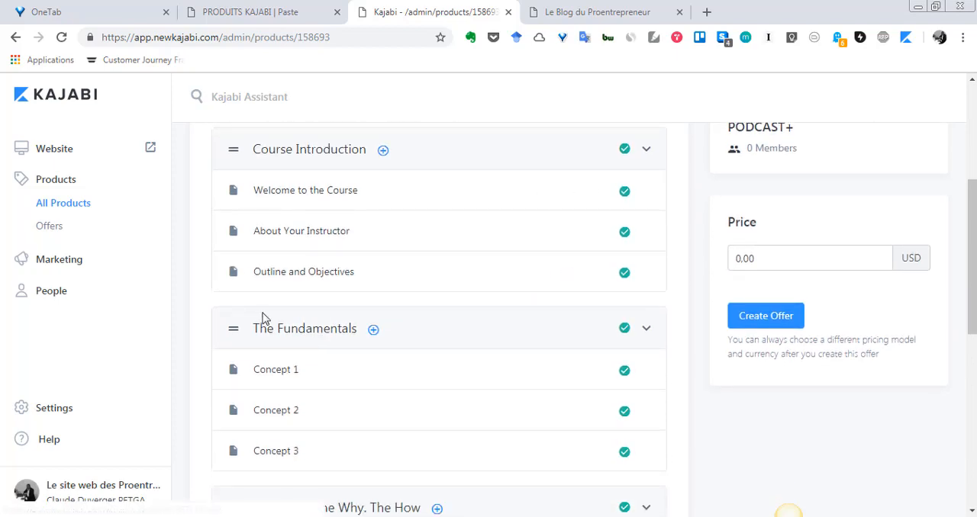
scroll(263, 319, "up", 1)
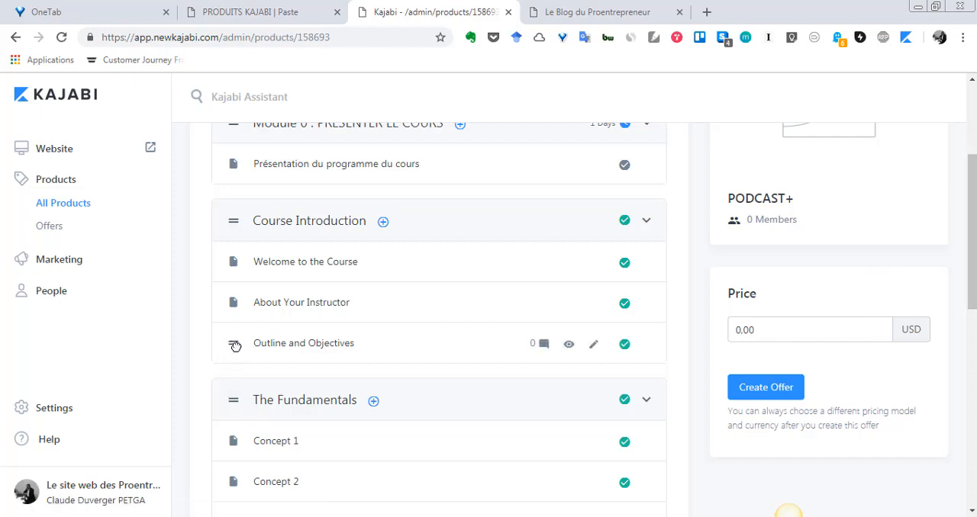
left_click_drag(235, 346, 237, 305)
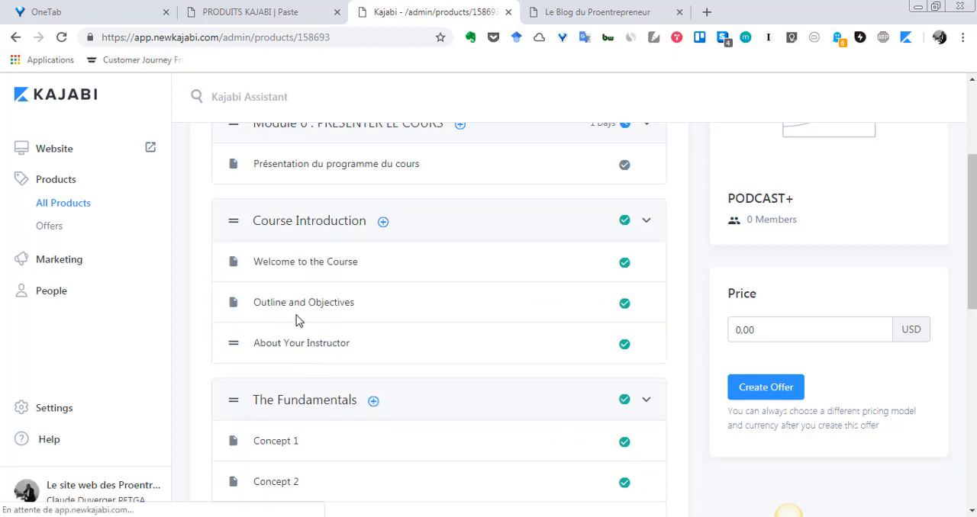
- Open the "Présentation du programme du cours" post in Module 0 for editing
scroll(262, 371, "up", 2)
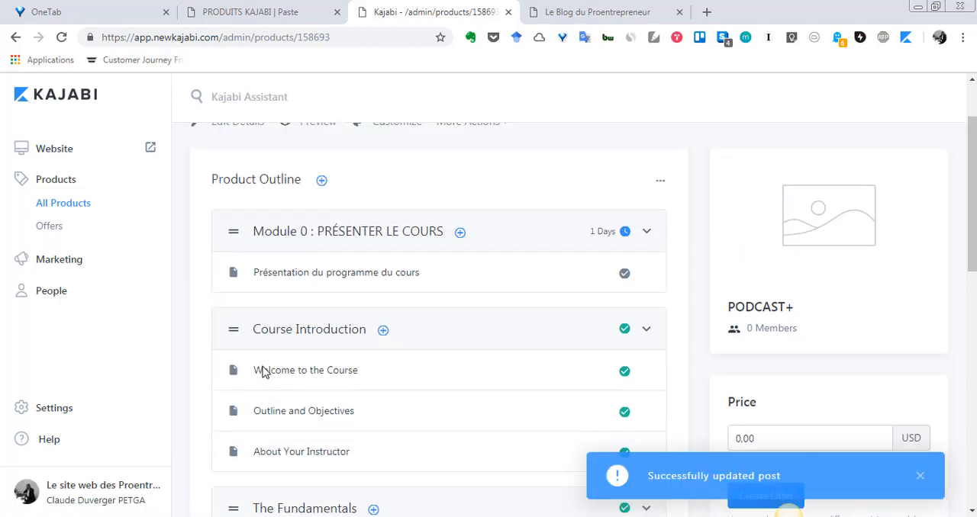
scroll(275, 374, "down", 1)
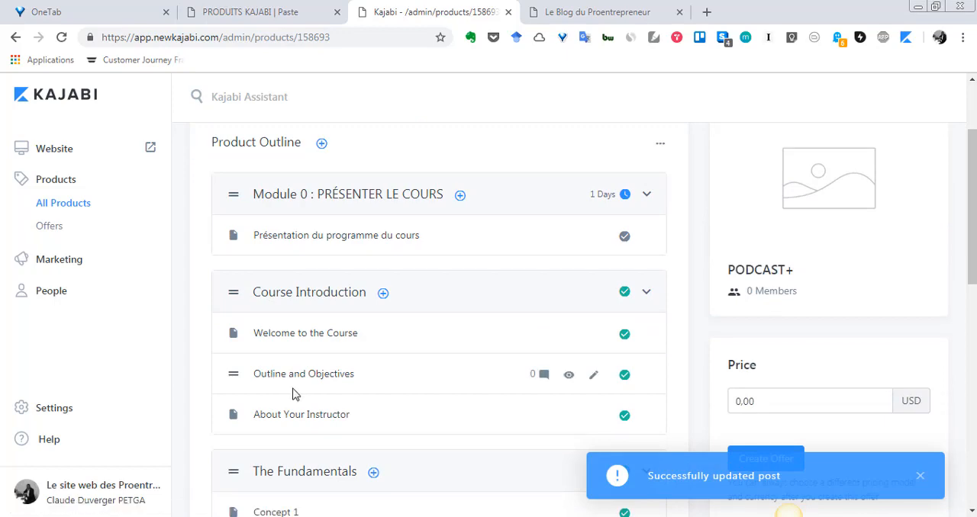
scroll(292, 395, "up", 1)
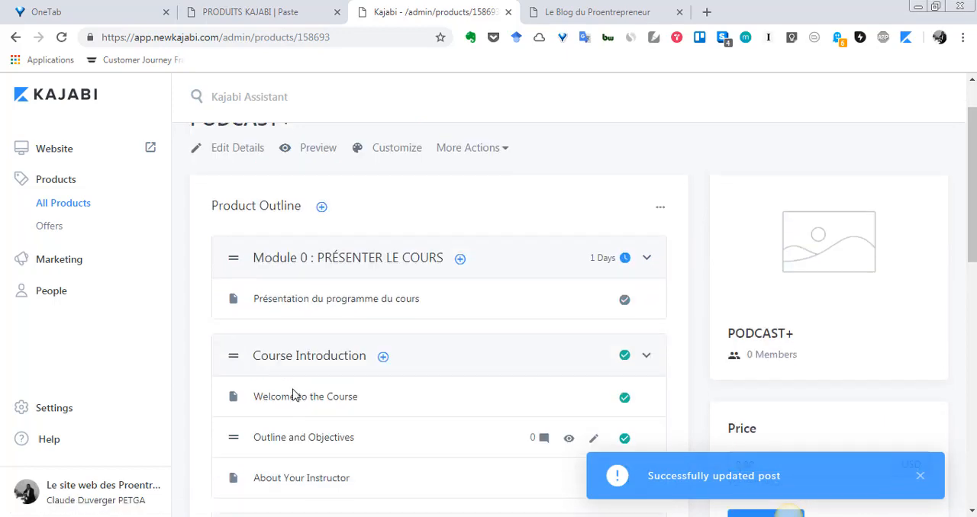
left_click(387, 314)
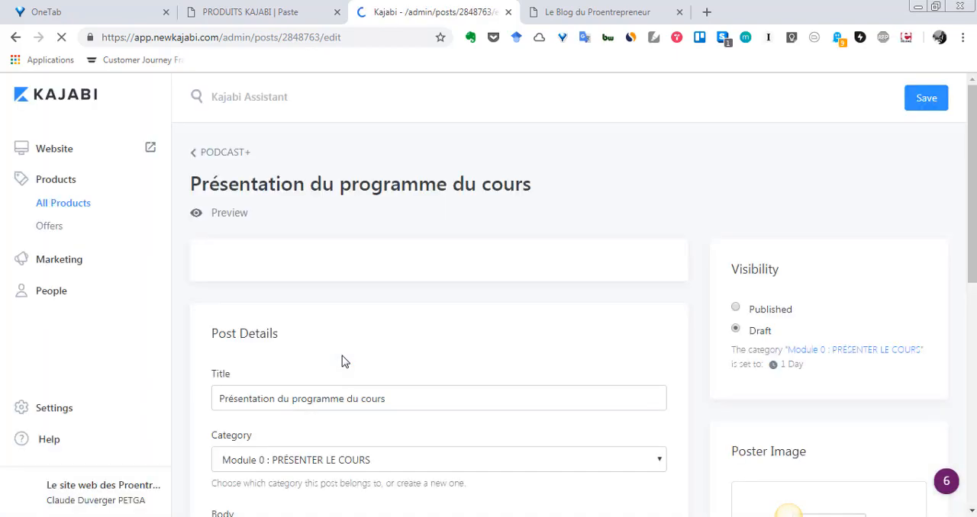
- Examine the post's media choices, title, category and body editor, placing the text cursor in the empty body
scroll(340, 378, "down", 2)
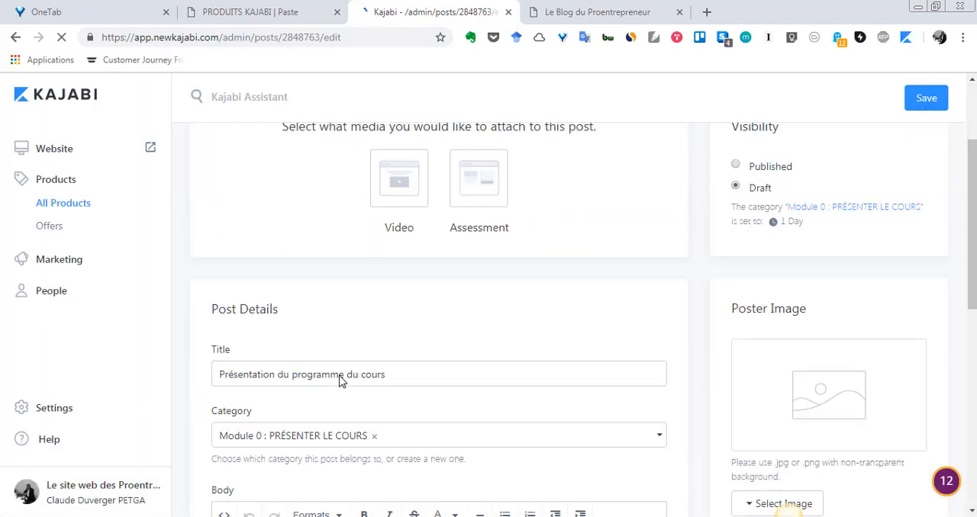
scroll(338, 382, "up", 3)
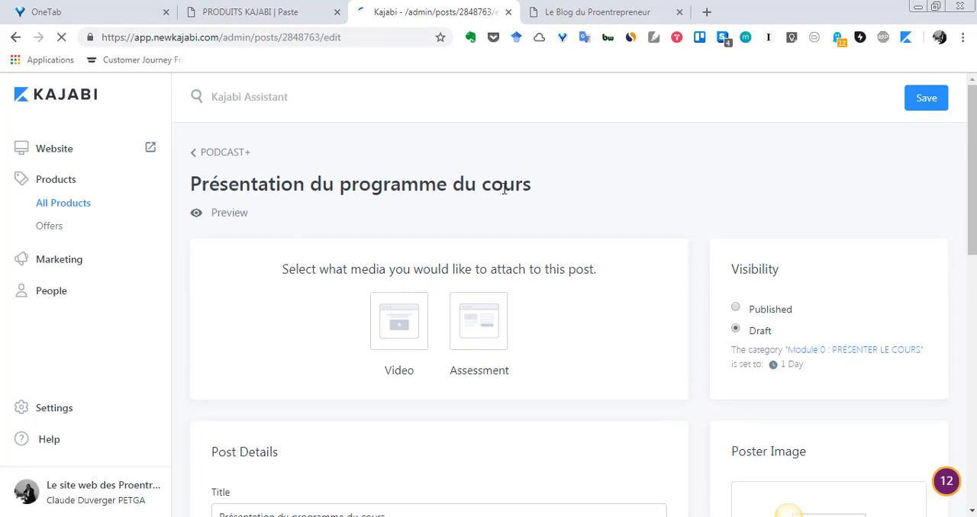
scroll(503, 212, "down", 3)
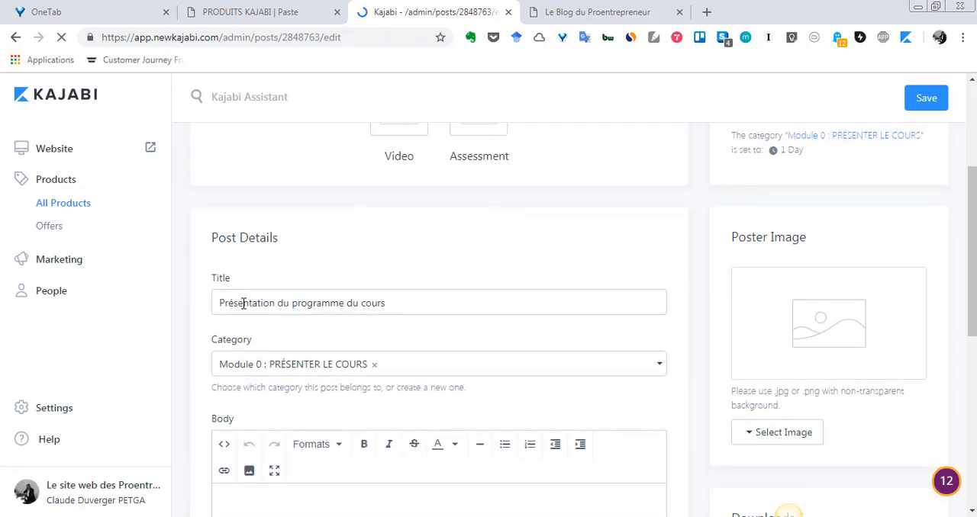
scroll(244, 302, "down", 2)
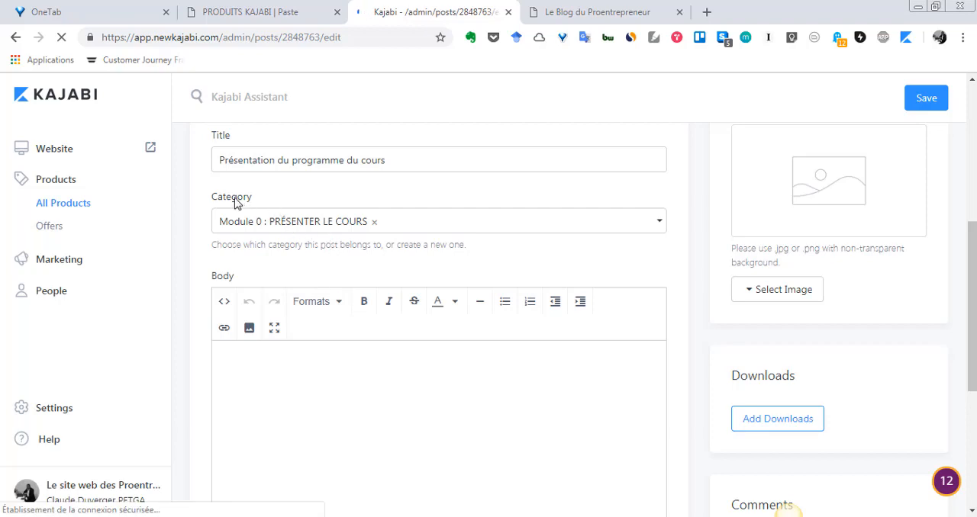
scroll(277, 229, "up", 3)
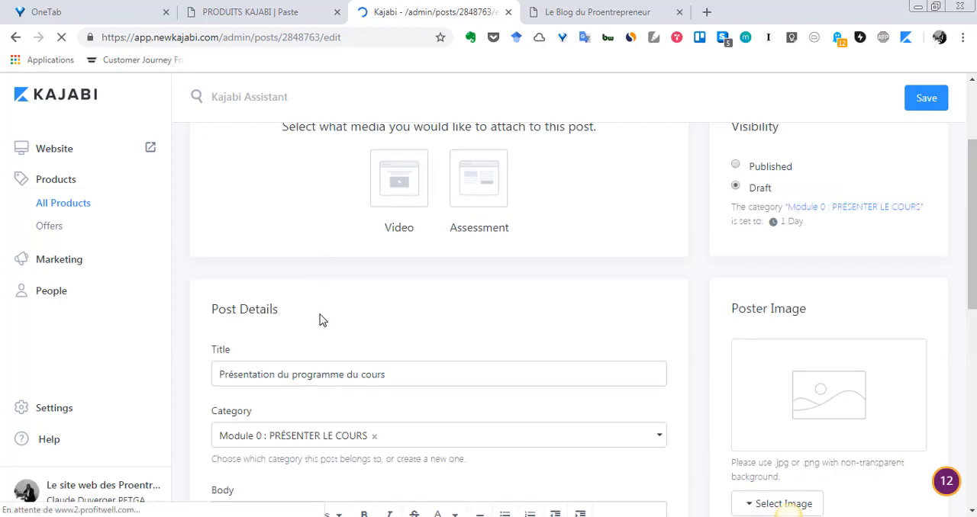
scroll(319, 321, "down", 2)
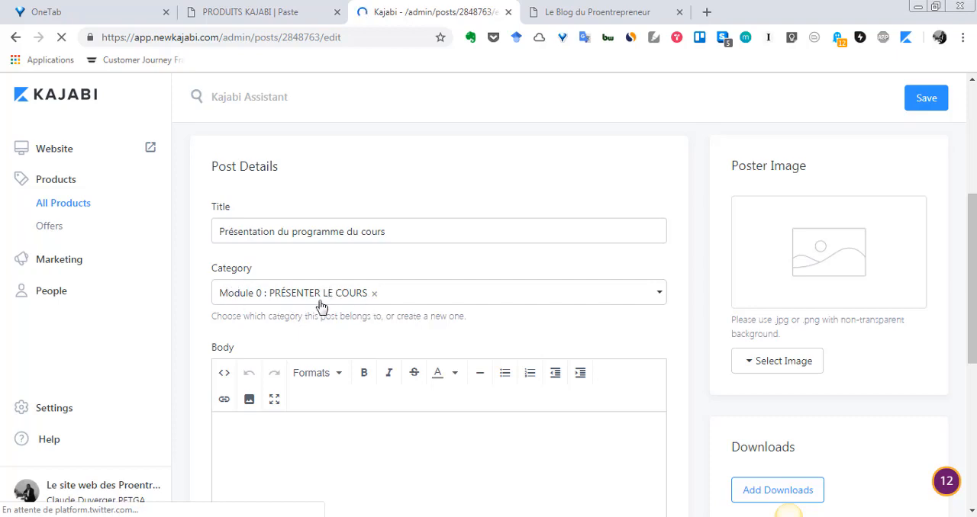
scroll(316, 267, "up", 4)
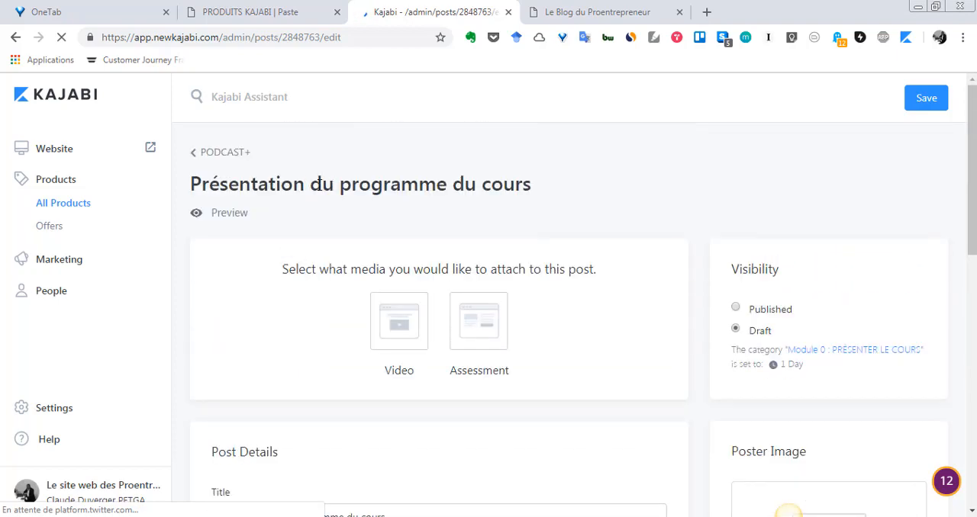
scroll(305, 242, "down", 5)
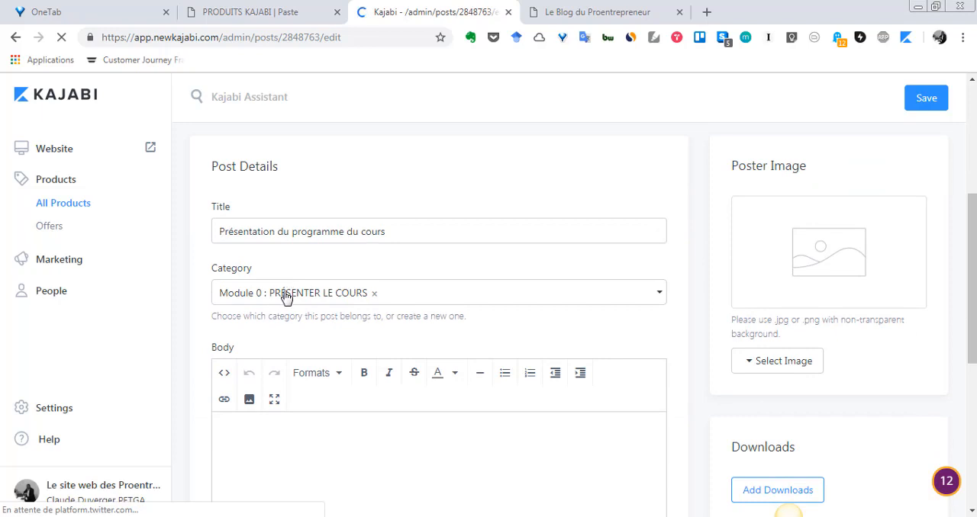
scroll(286, 298, "down", 2)
left_click(305, 240)
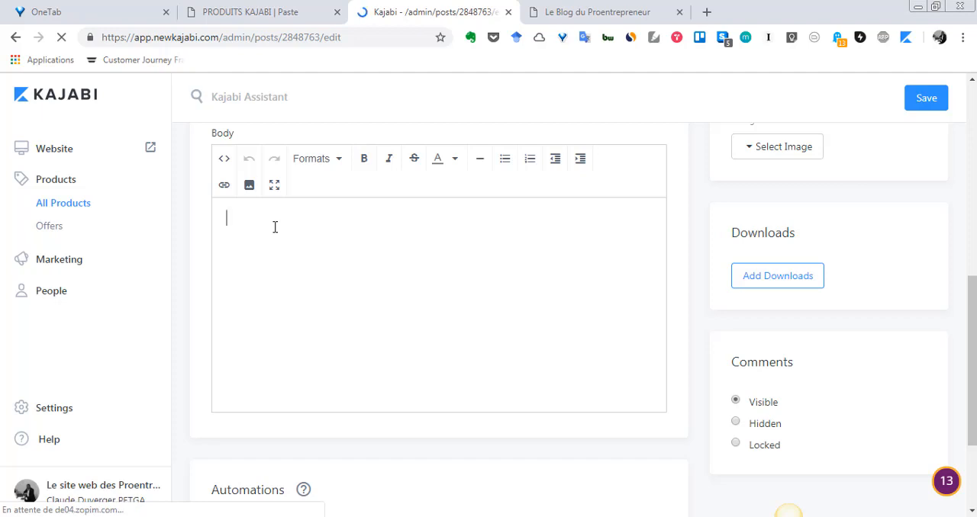
scroll(283, 297, "down", 1)
scroll(283, 296, "up", 3)
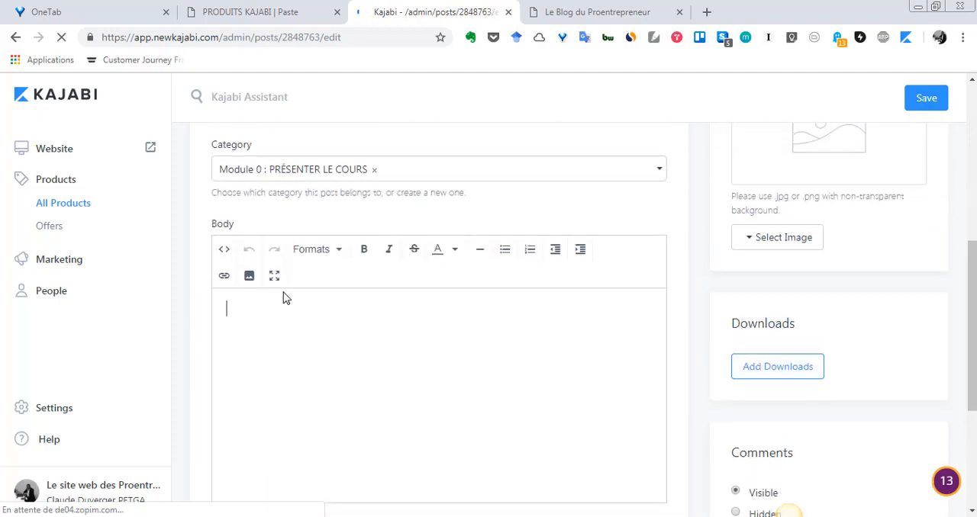
- Examine the post's visibility options, its category's release delay and the poster image section
scroll(283, 297, "up", 5)
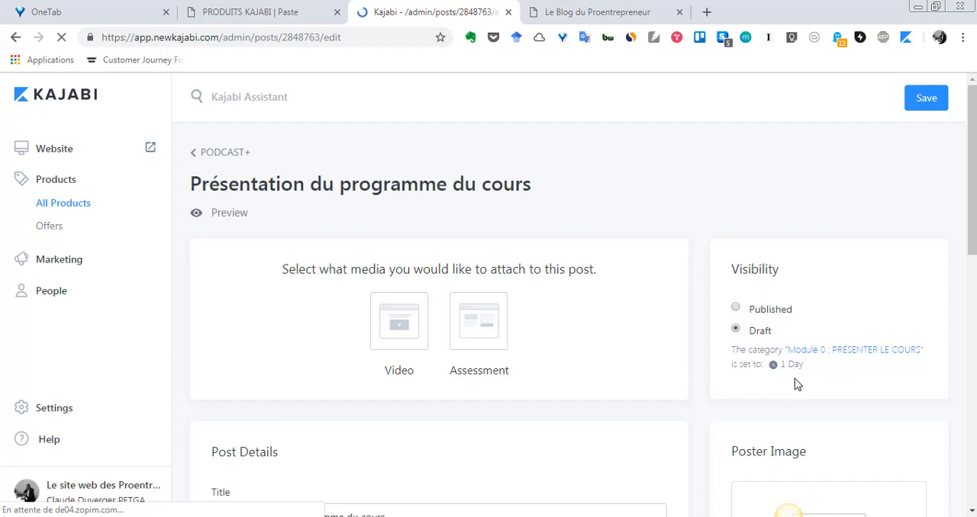
scroll(789, 383, "down", 1)
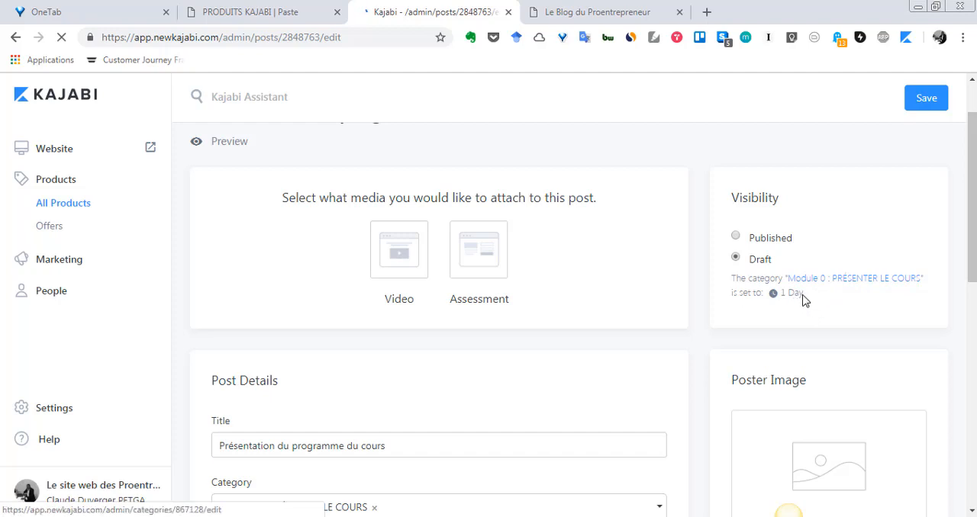
scroll(602, 318, "up", 1)
scroll(422, 290, "down", 3)
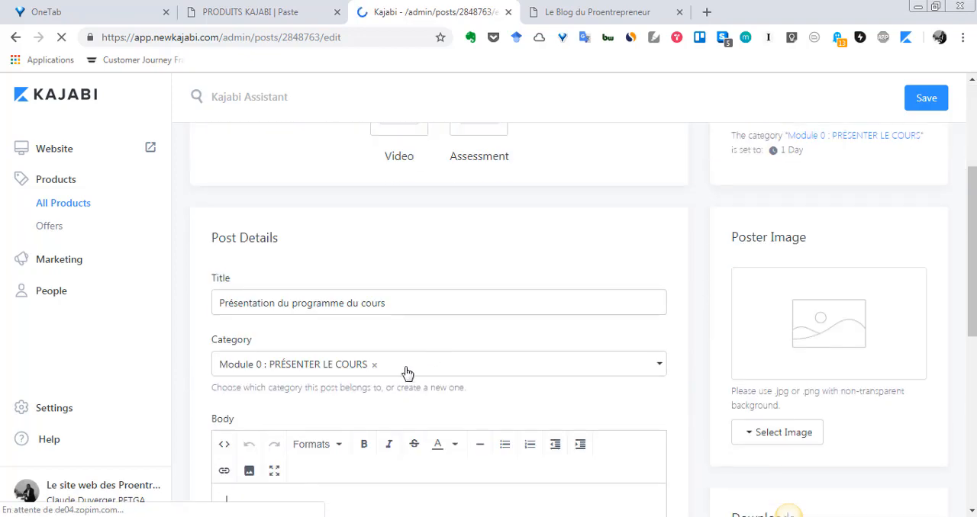
scroll(611, 367, "up", 3)
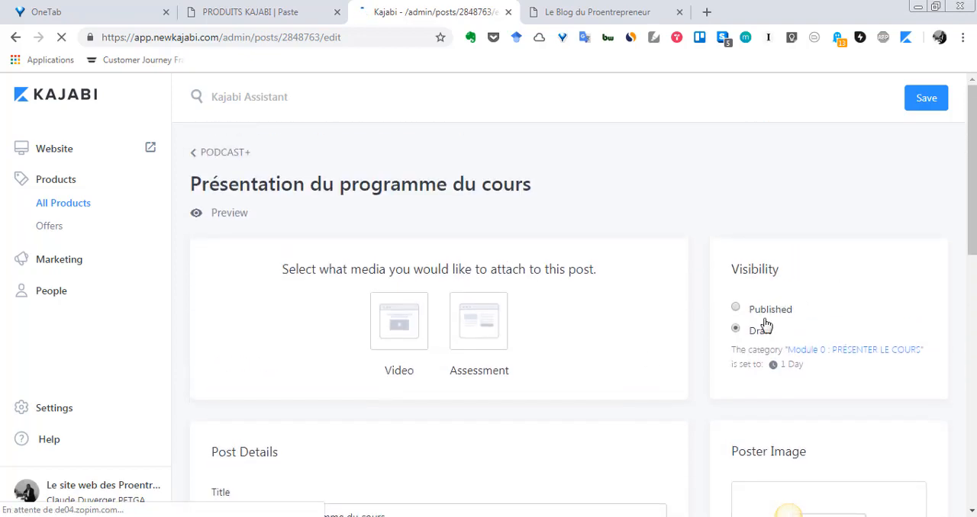
scroll(766, 326, "down", 3)
scroll(753, 331, "up", 3)
scroll(737, 336, "down", 3)
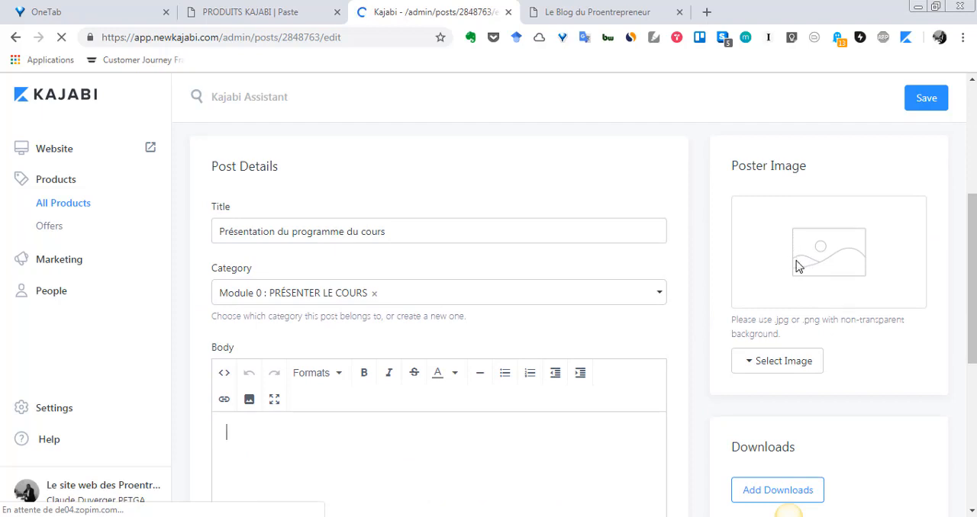
- Examine the post's Downloads, Comments, Visibility and media attachment sections
scroll(797, 266, "down", 3)
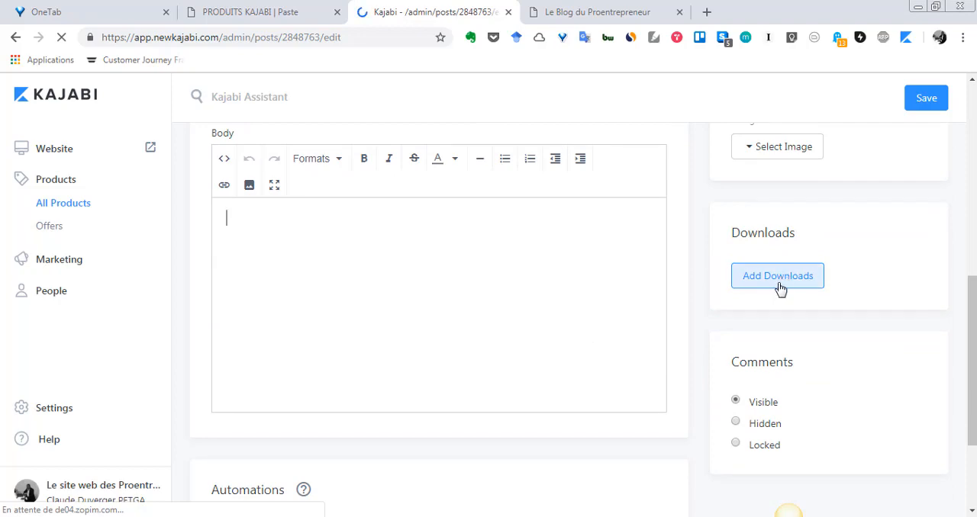
scroll(780, 290, "down", 1)
scroll(778, 290, "up", 5)
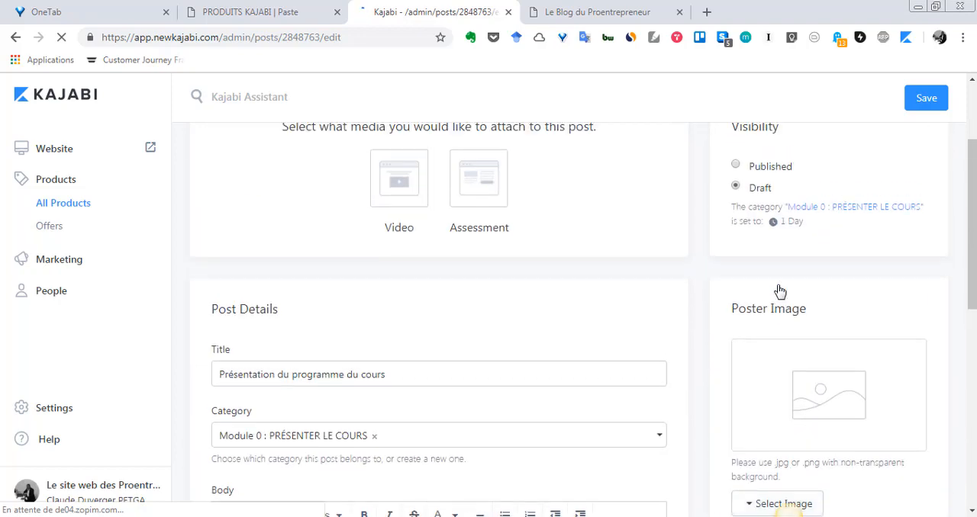
scroll(778, 290, "down", 3)
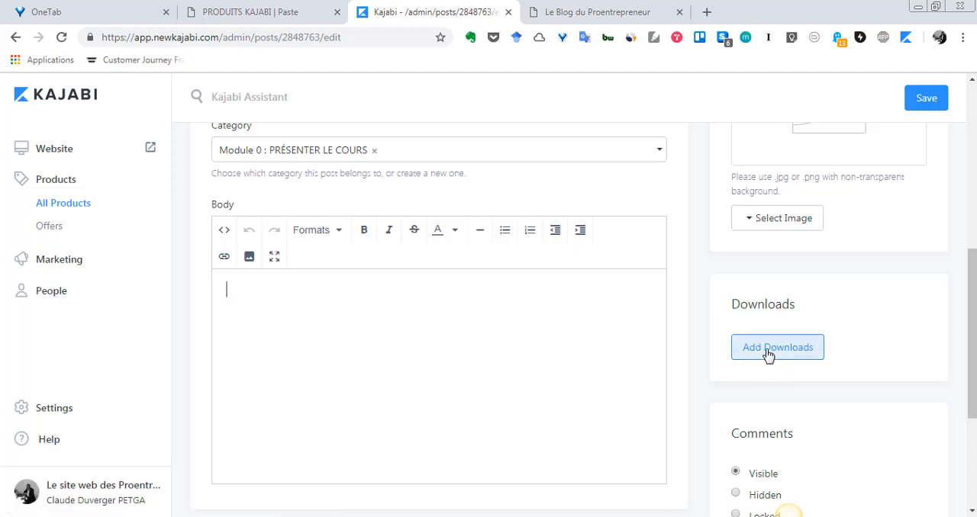
scroll(763, 354, "up", 3)
scroll(763, 355, "up", 3)
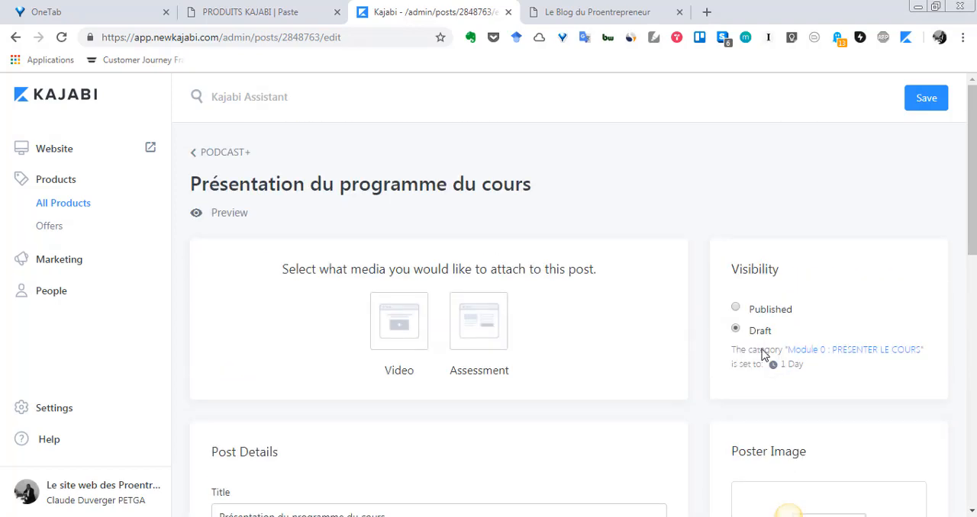
scroll(763, 354, "down", 1)
scroll(763, 355, "up", 1)
scroll(761, 355, "down", 3)
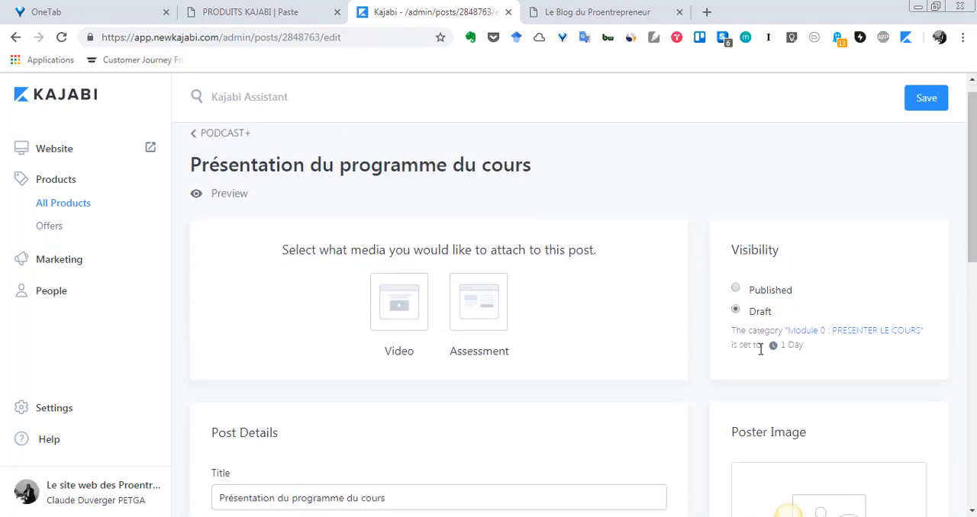
scroll(761, 354, "up", 2)
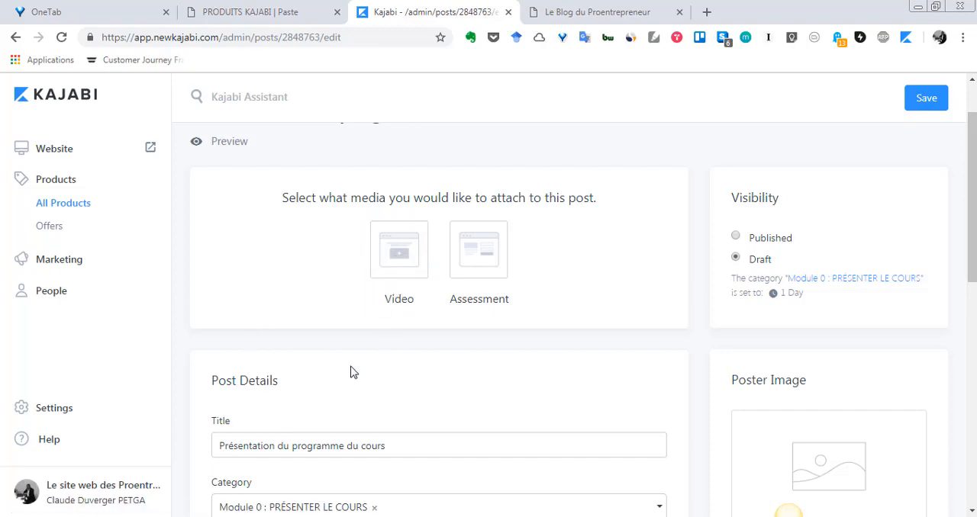
scroll(351, 372, "up", 1)
scroll(266, 332, "down", 2)
scroll(267, 331, "up", 2)
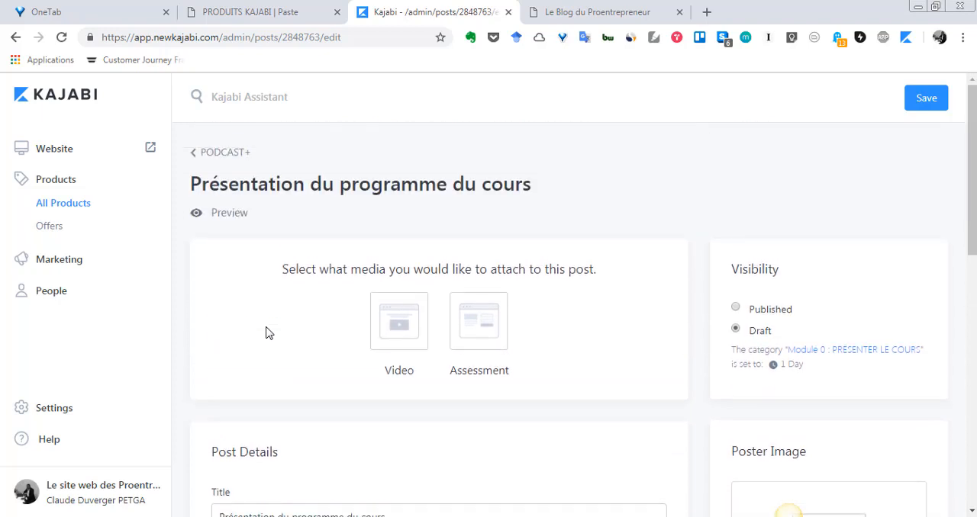
- Attach a video to the post by uploading the Kajabi MP4 file from the computer's "Mes images" folder
scroll(270, 331, "down", 1)
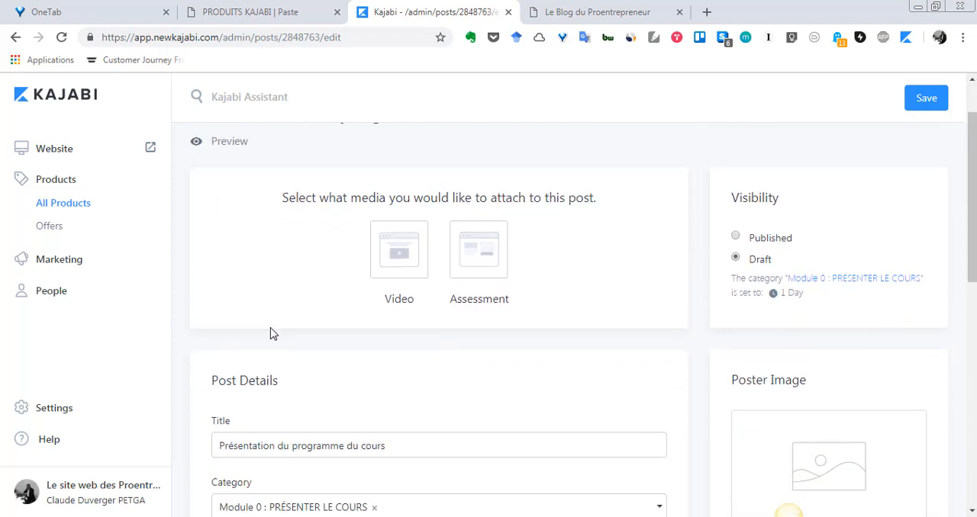
left_click(389, 266)
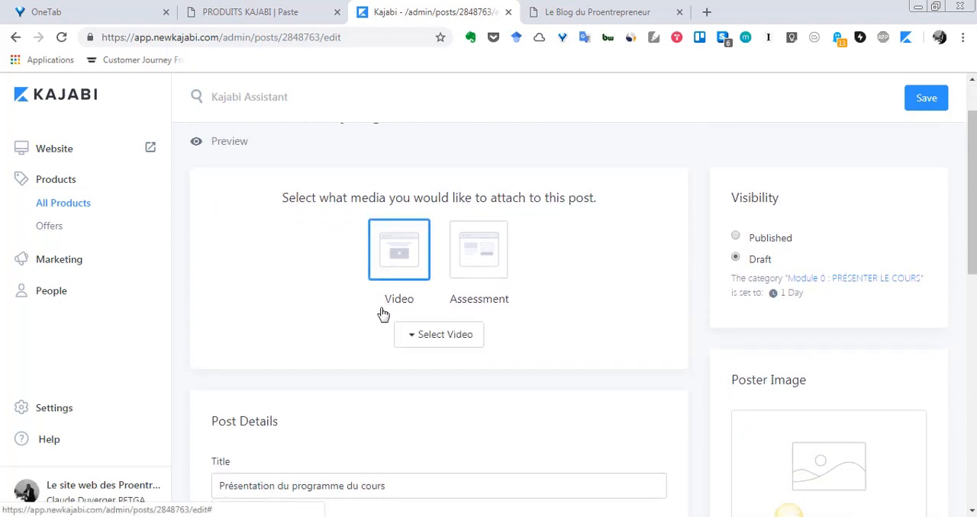
left_click(430, 335)
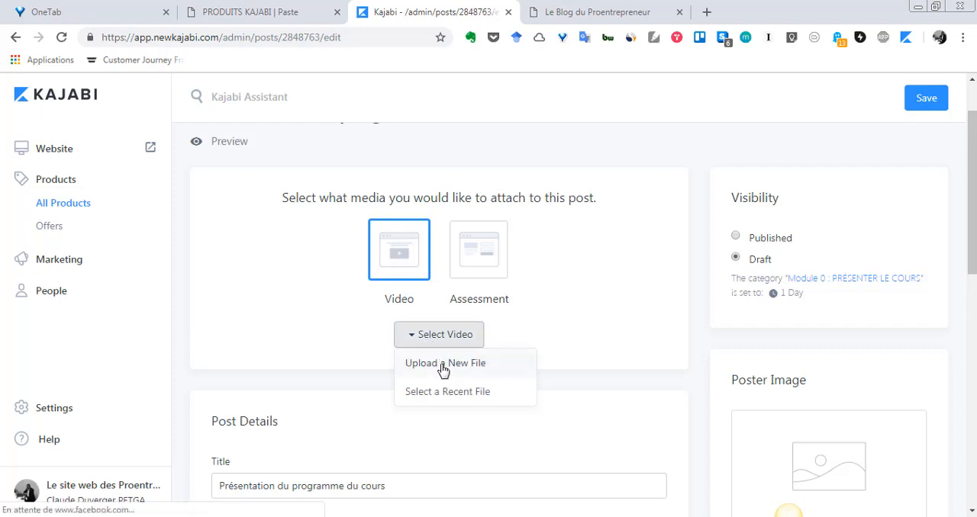
left_click(443, 365)
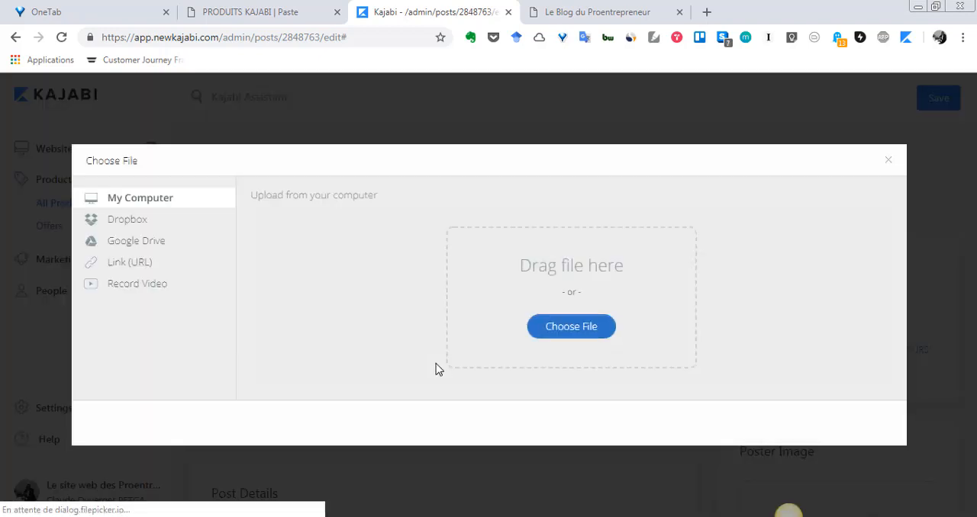
left_click(556, 334)
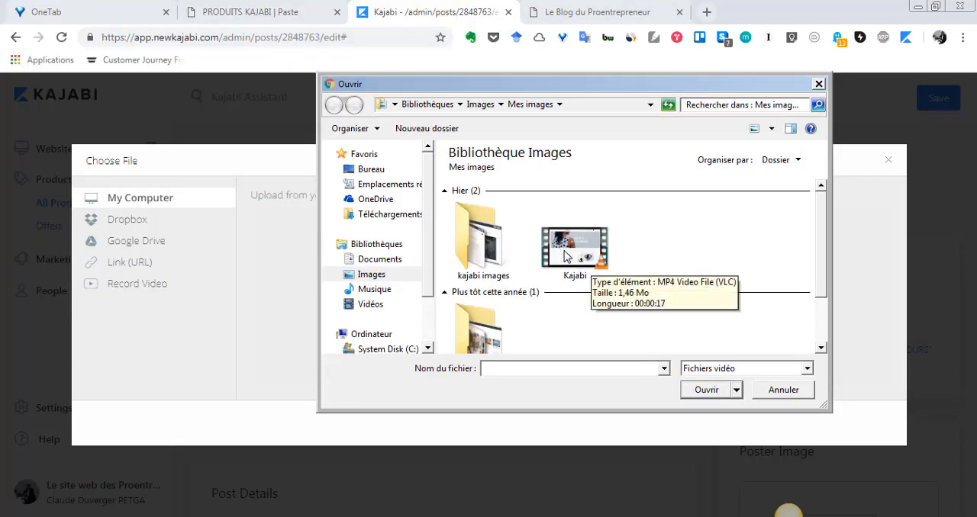
left_click(568, 255)
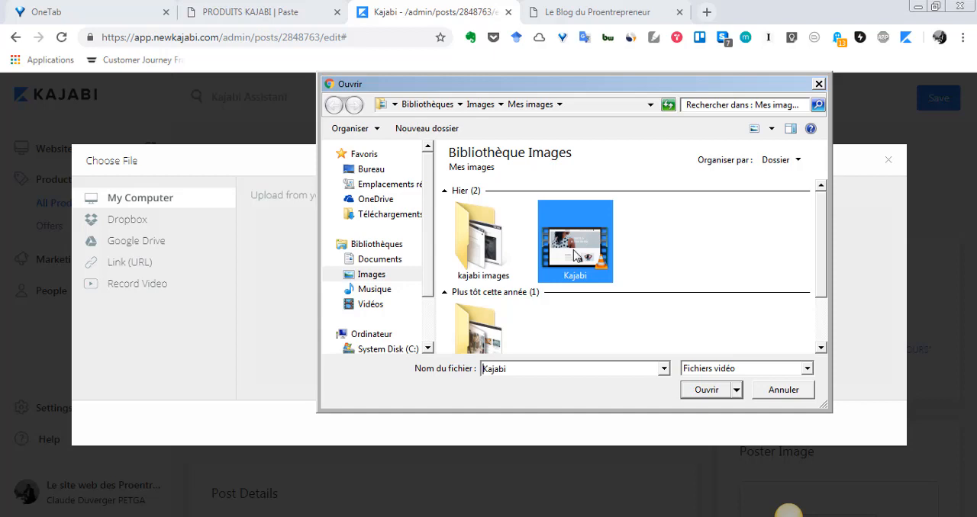
left_click(697, 391)
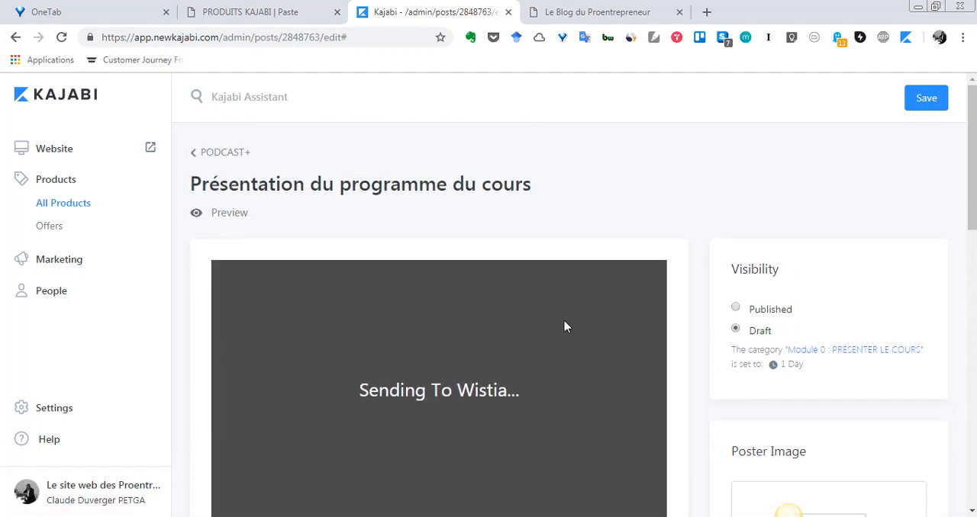
- Examine the uploaded video in the post's player and play it to check its content
scroll(610, 251, "down", 2)
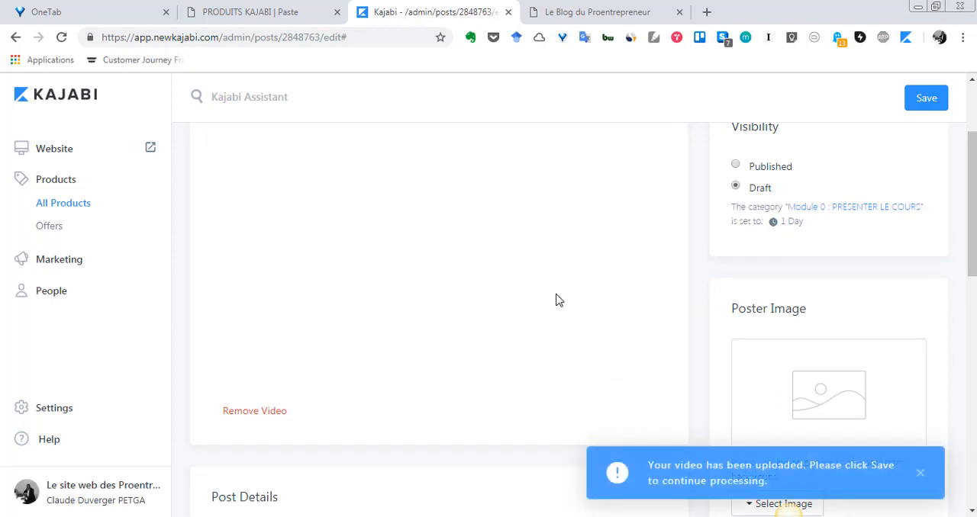
scroll(556, 298, "down", 2)
scroll(556, 298, "up", 2)
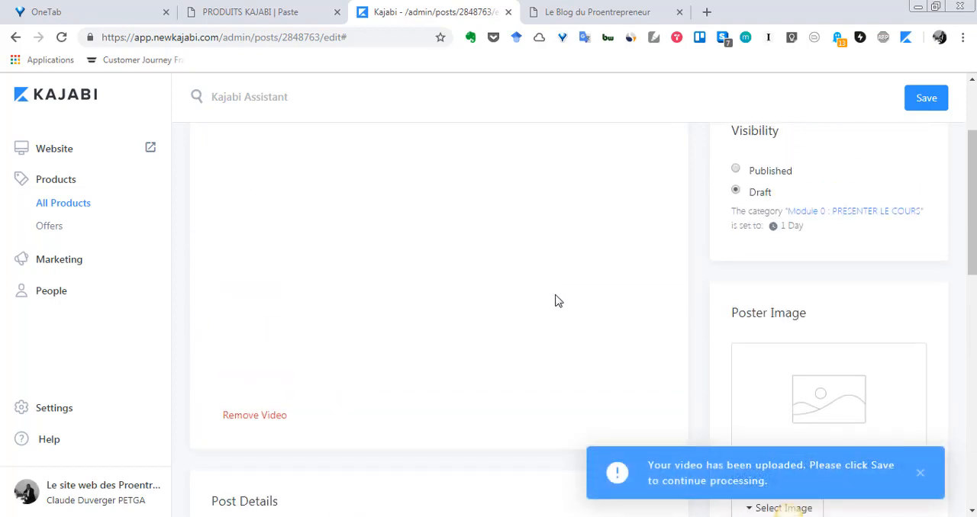
scroll(450, 352, "down", 3)
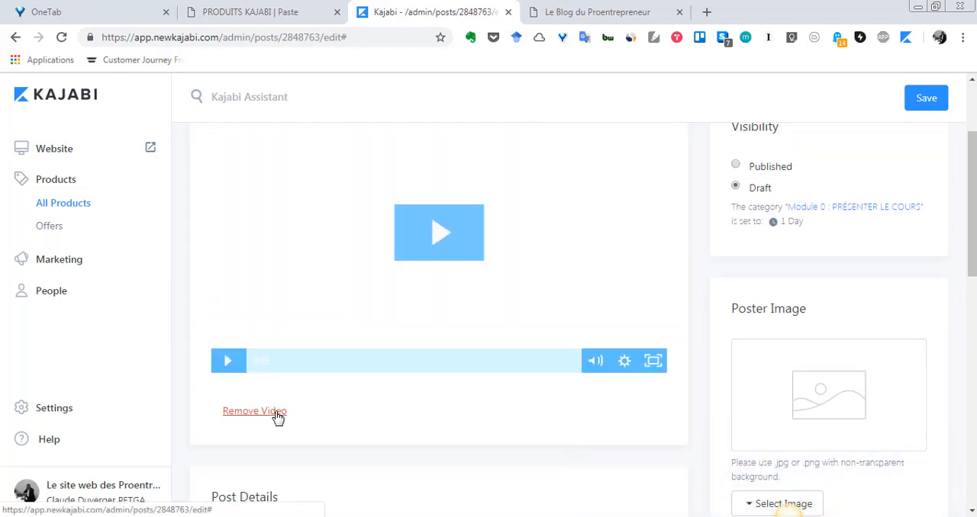
scroll(340, 407, "down", 3)
scroll(341, 408, "up", 5)
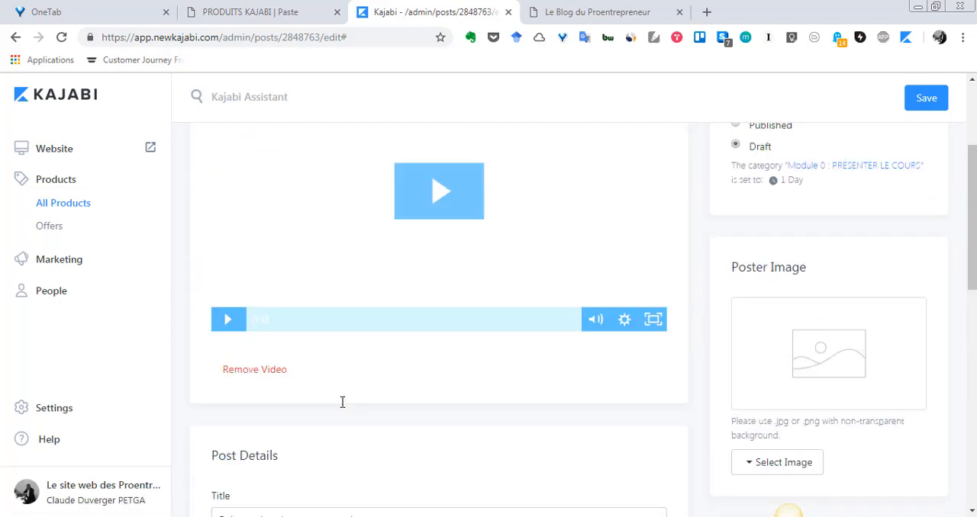
left_click(450, 386)
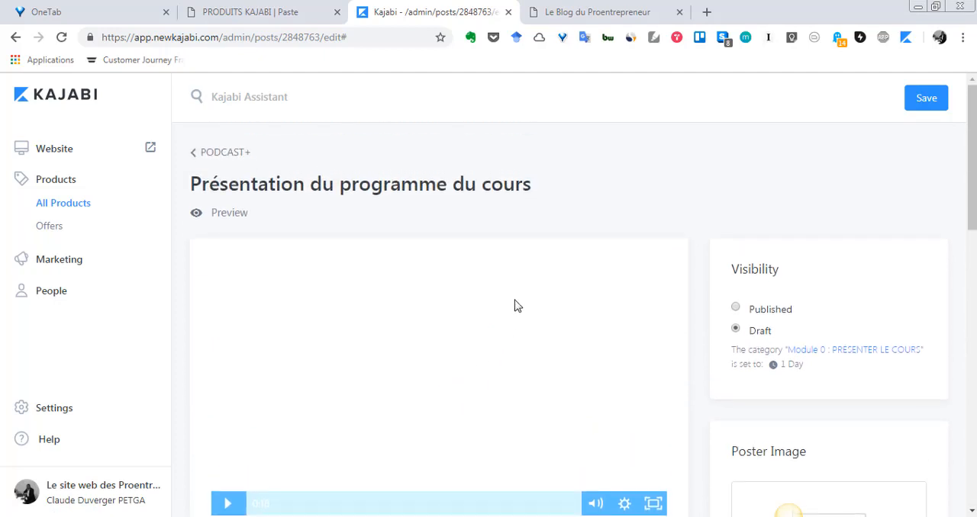
scroll(514, 301, "down", 2)
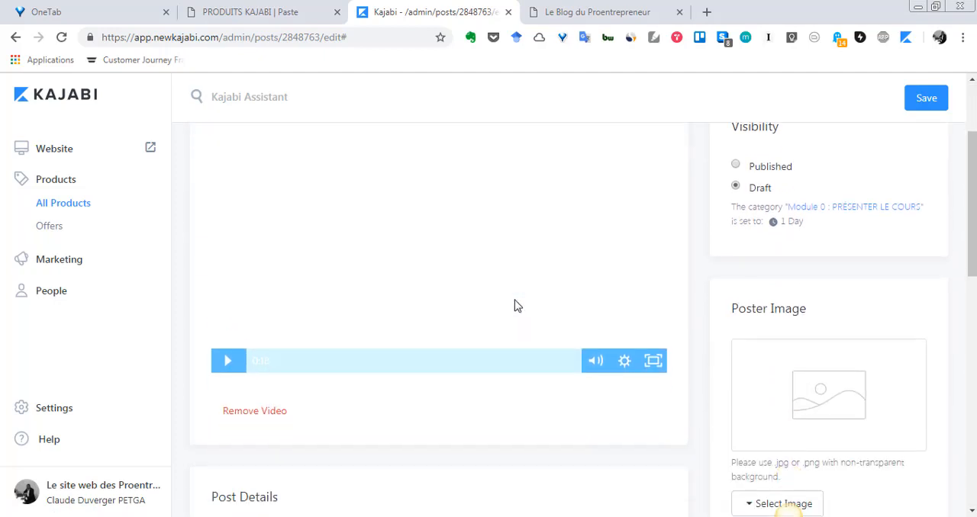
scroll(515, 306, "up", 1)
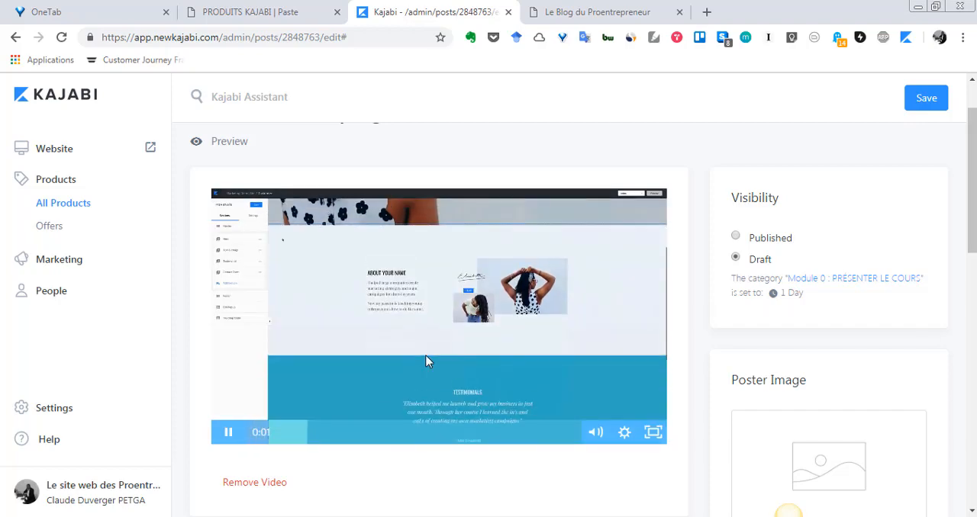
scroll(449, 383, "up", 1)
scroll(450, 383, "down", 2)
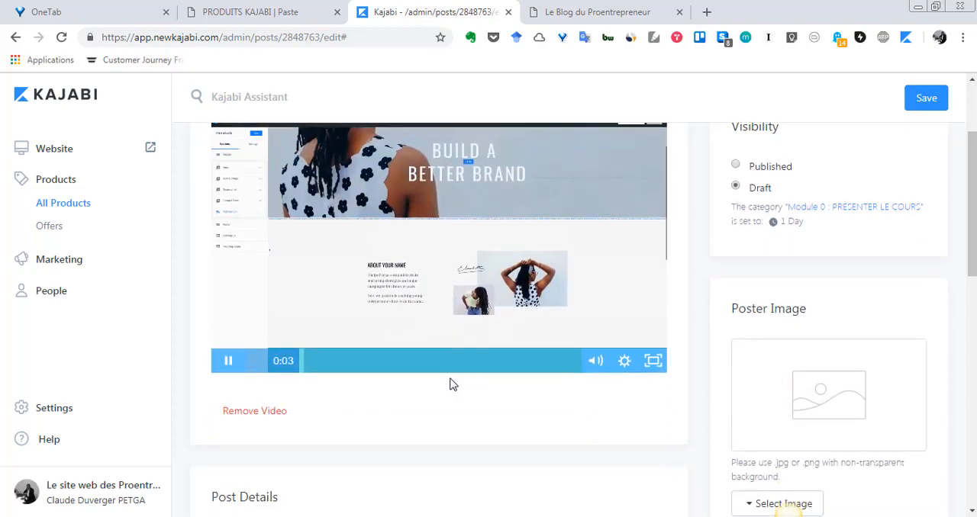
scroll(449, 384, "up", 1)
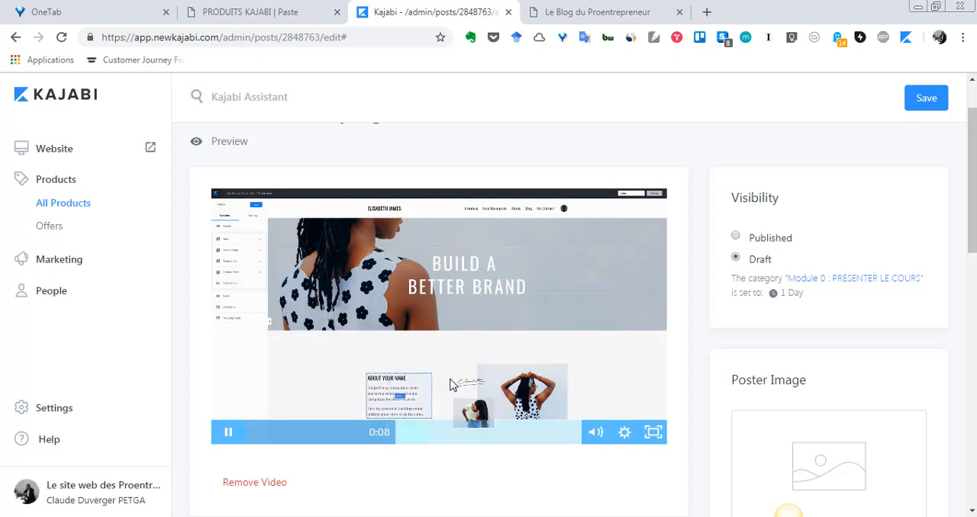
scroll(450, 385, "down", 1)
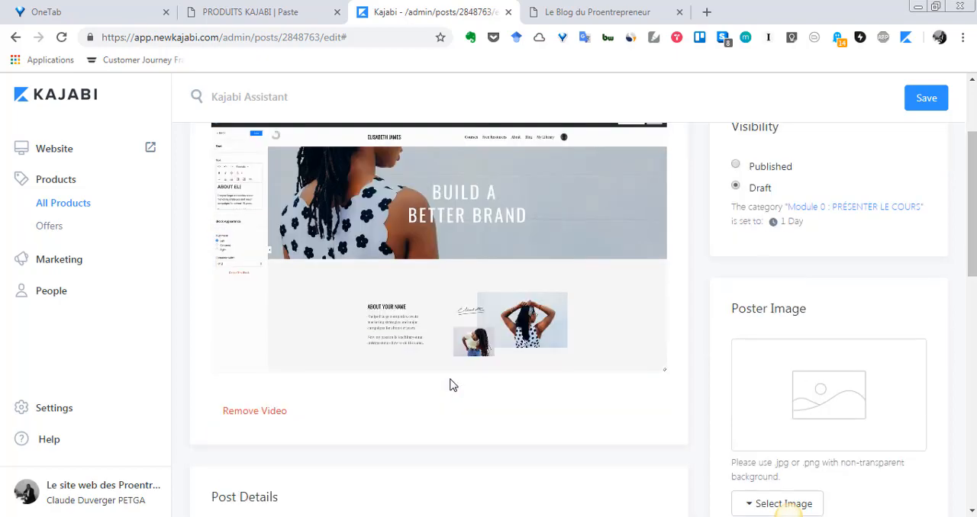
scroll(451, 385, "up", 2)
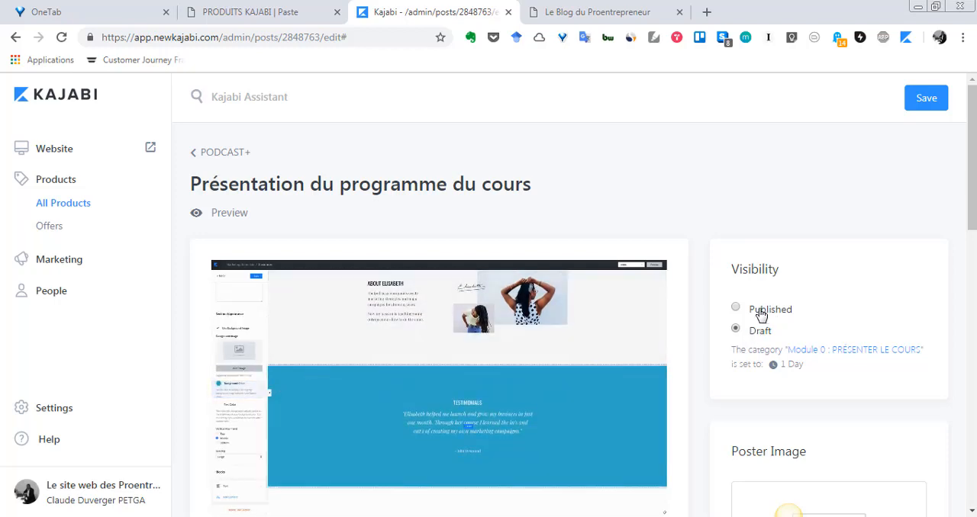
- Look over the remaining post settings and save the "Présentation du programme du cours" post with its video
scroll(729, 327, "down", 3)
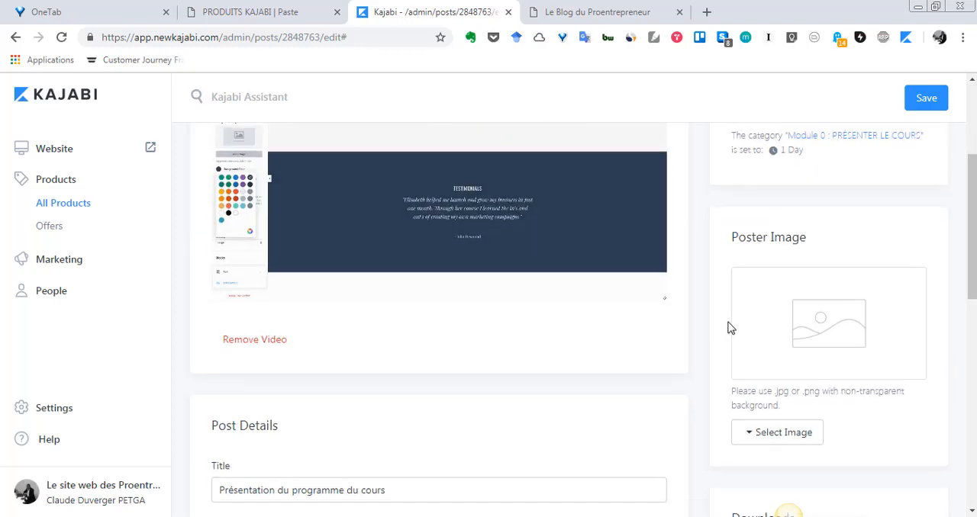
scroll(728, 327, "down", 3)
scroll(710, 338, "up", 6)
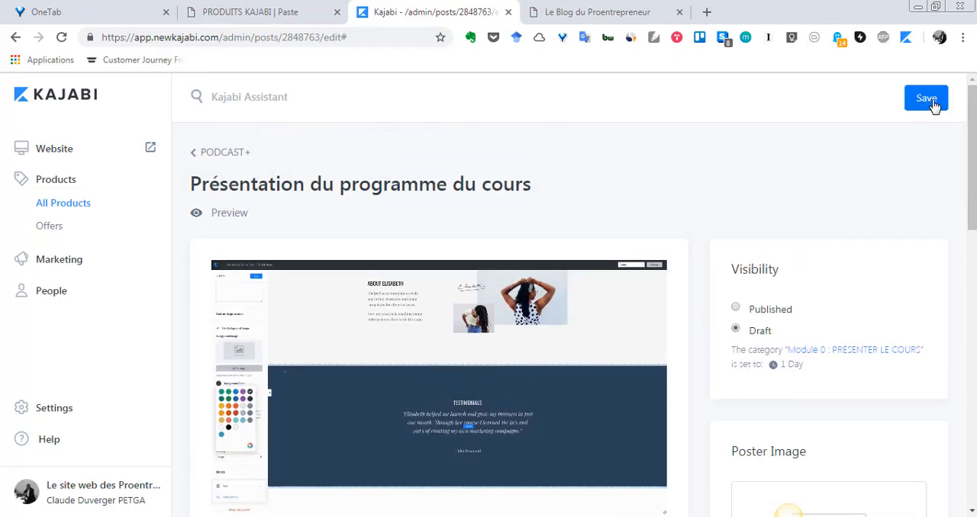
scroll(366, 431, "down", 5)
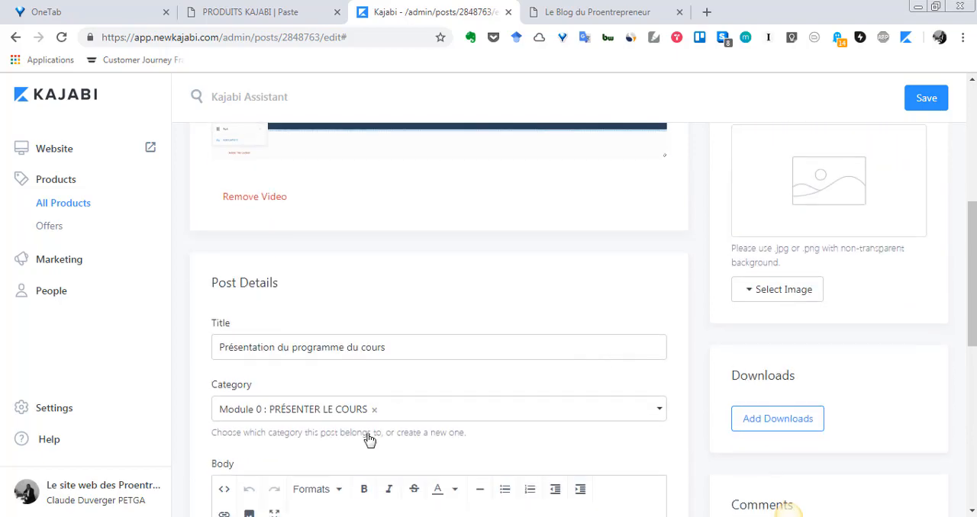
scroll(793, 351, "up", 8)
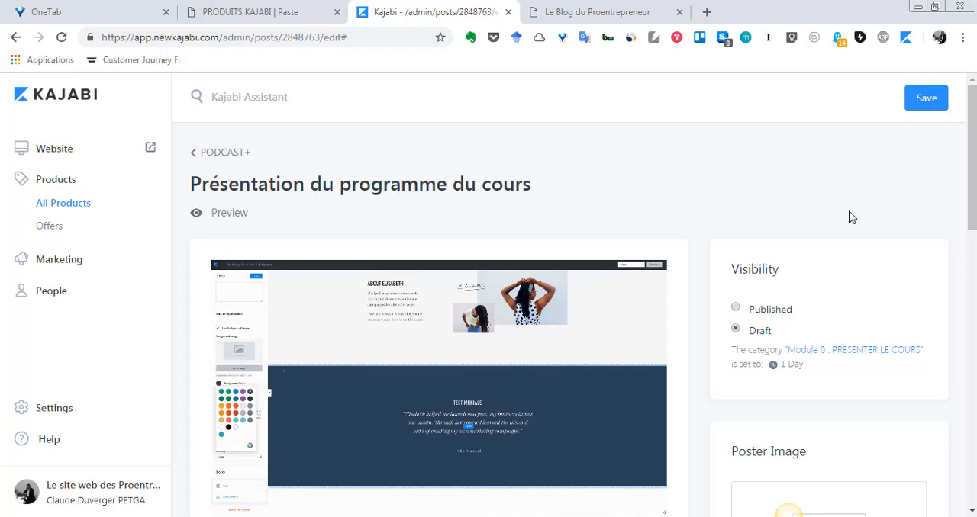
left_click(923, 99)
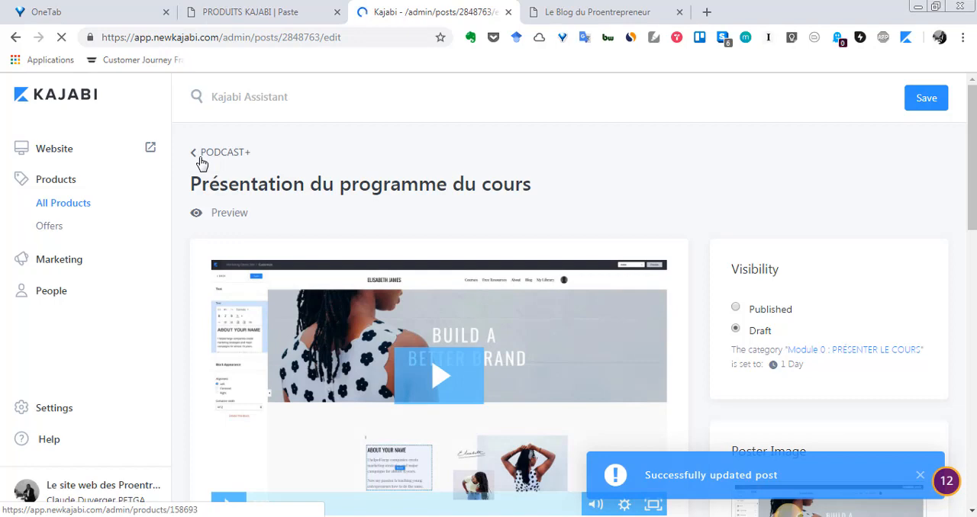
- Return to the PODCAST+ product outline and review the posts in Module 0 and Course Introduction
left_click(200, 157)
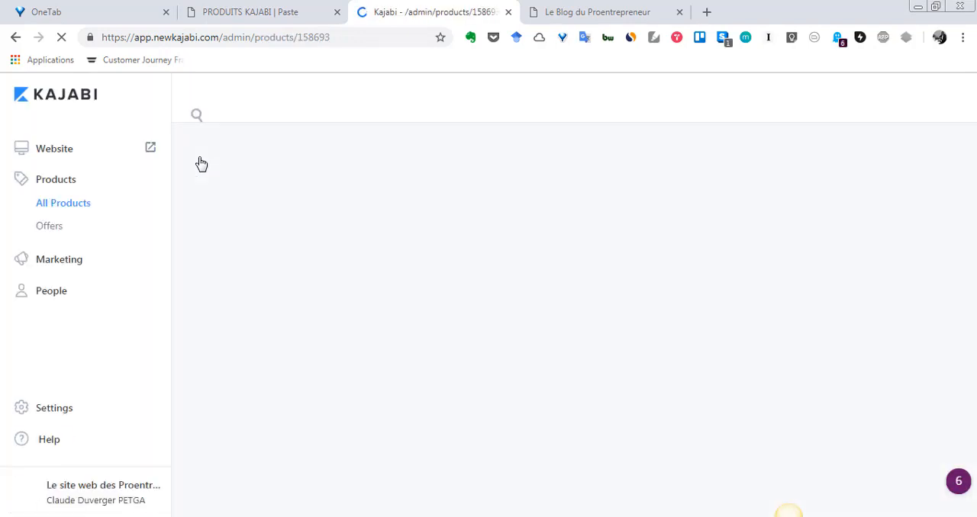
scroll(579, 328, "down", 1)
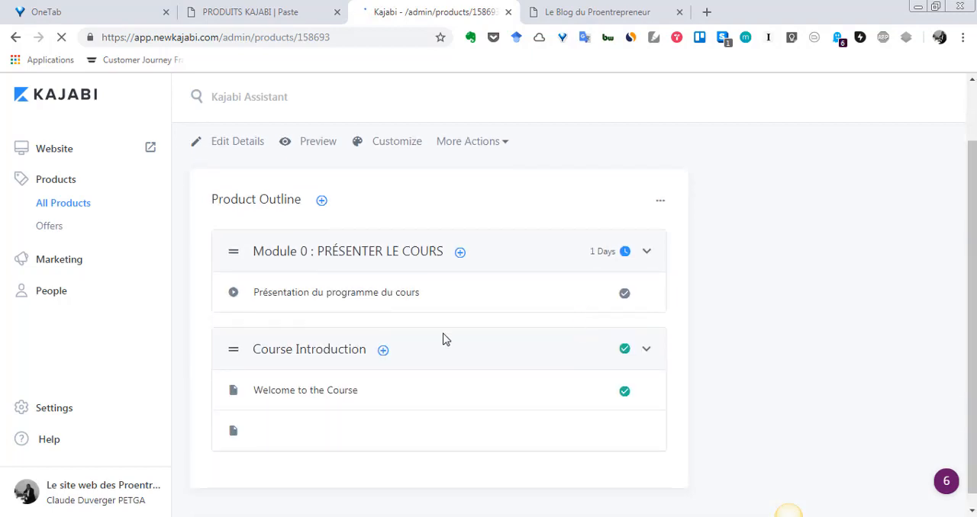
scroll(323, 366, "down", 2)
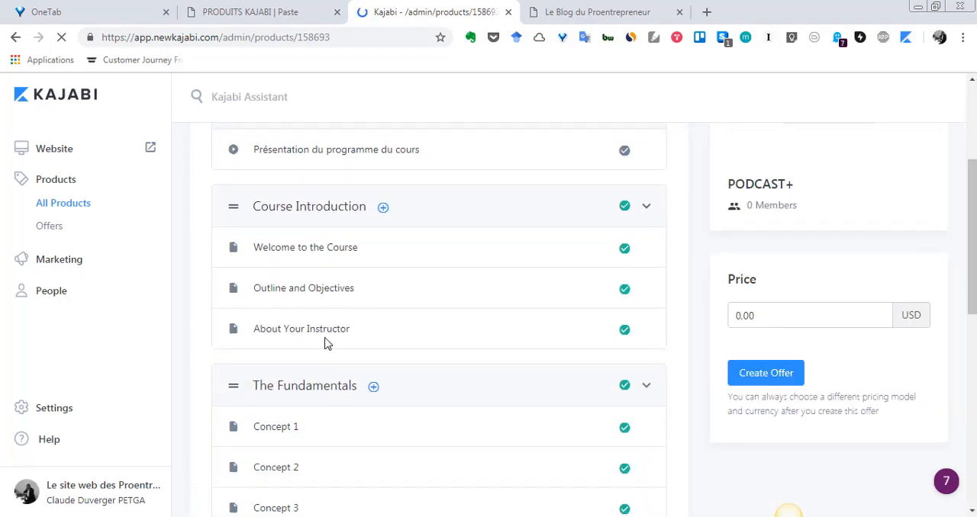
scroll(300, 283, "up", 1)
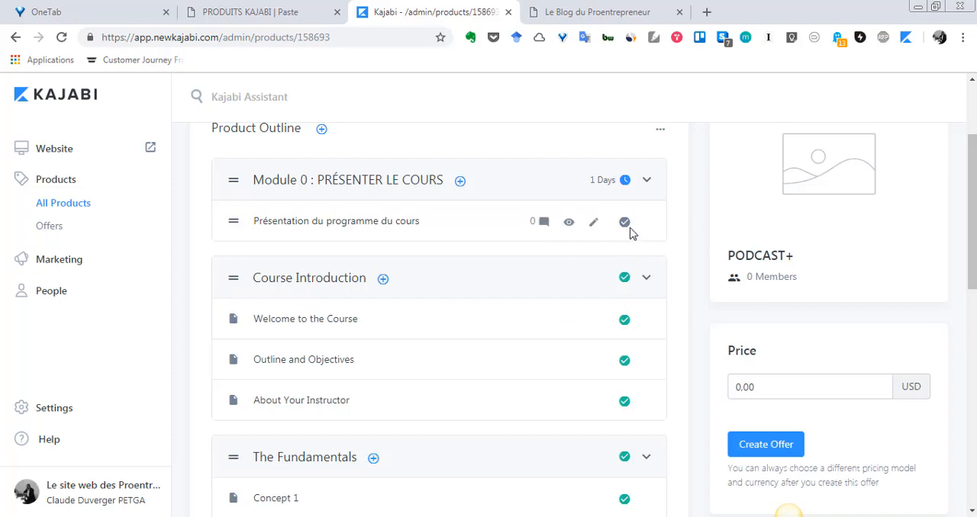
scroll(501, 326, "down", 2)
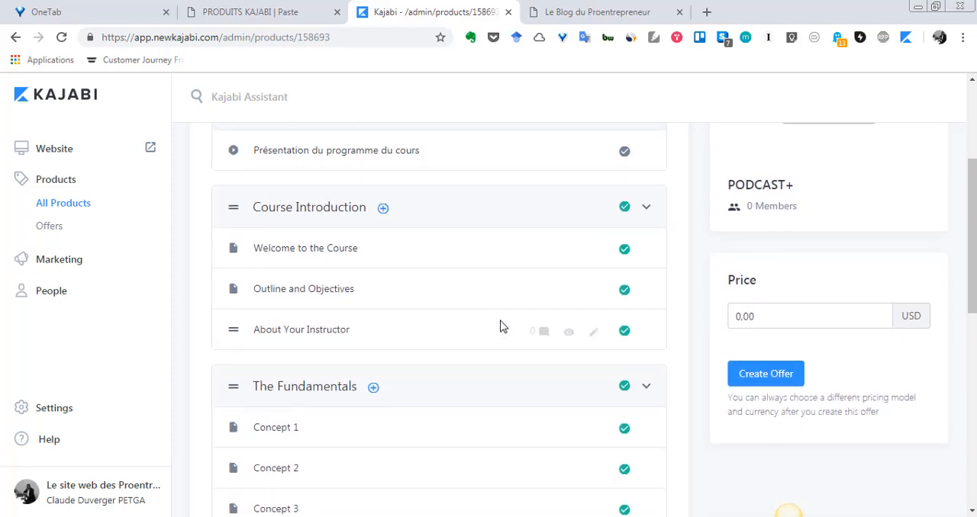
- Open the "Welcome to the Course" post from Course Introduction for editing and read through its details and body text
scroll(501, 327, "up", 2)
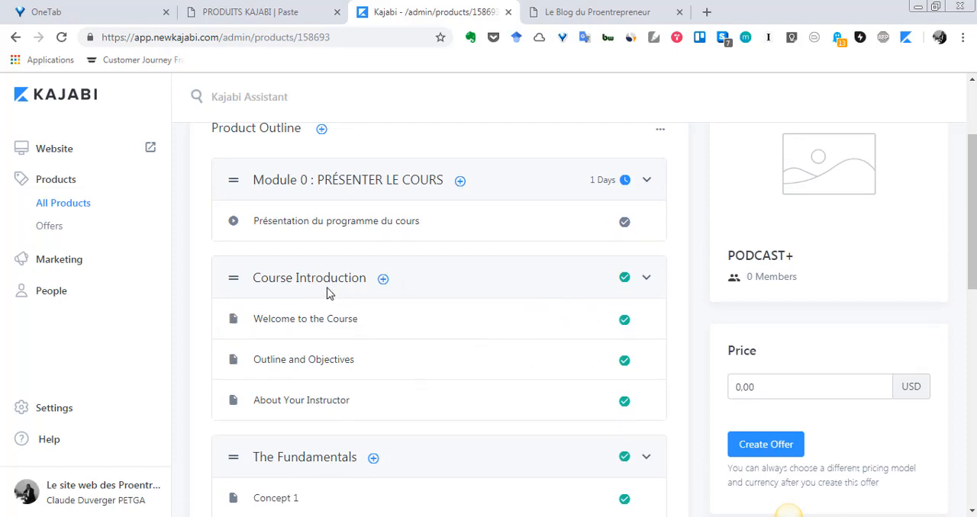
scroll(358, 328, "down", 1)
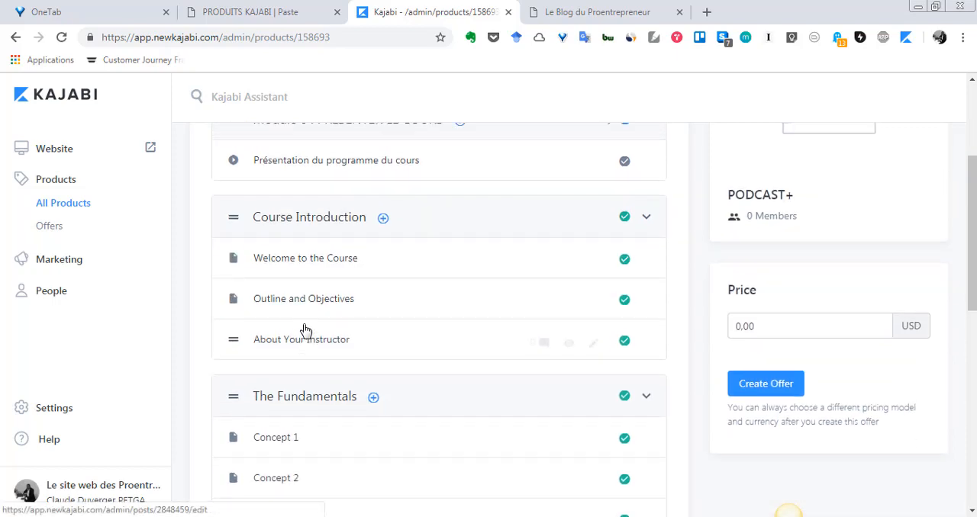
scroll(313, 320, "up", 1)
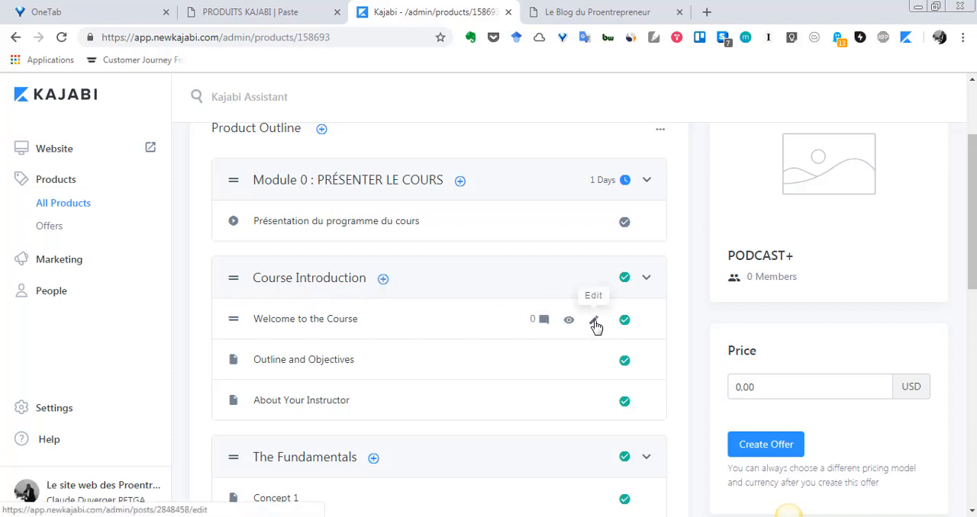
left_click(563, 341)
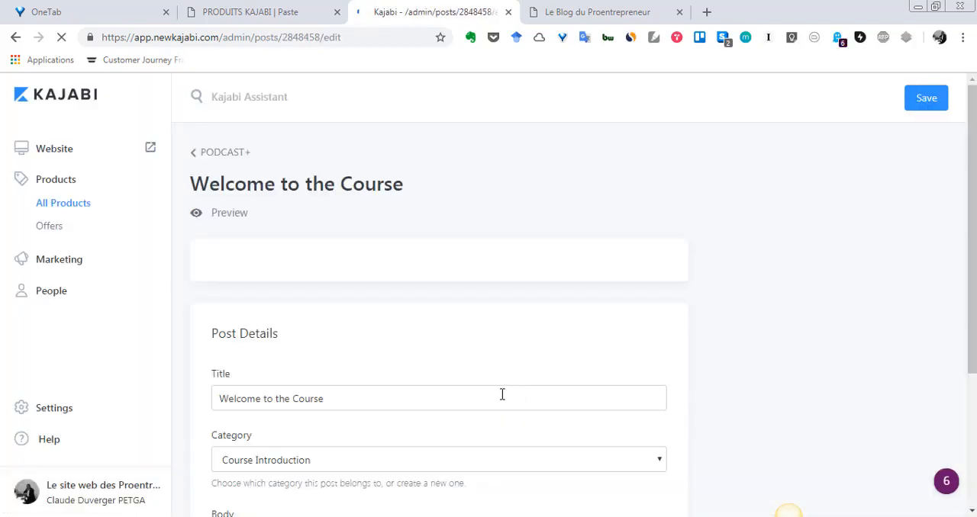
scroll(497, 397, "down", 2)
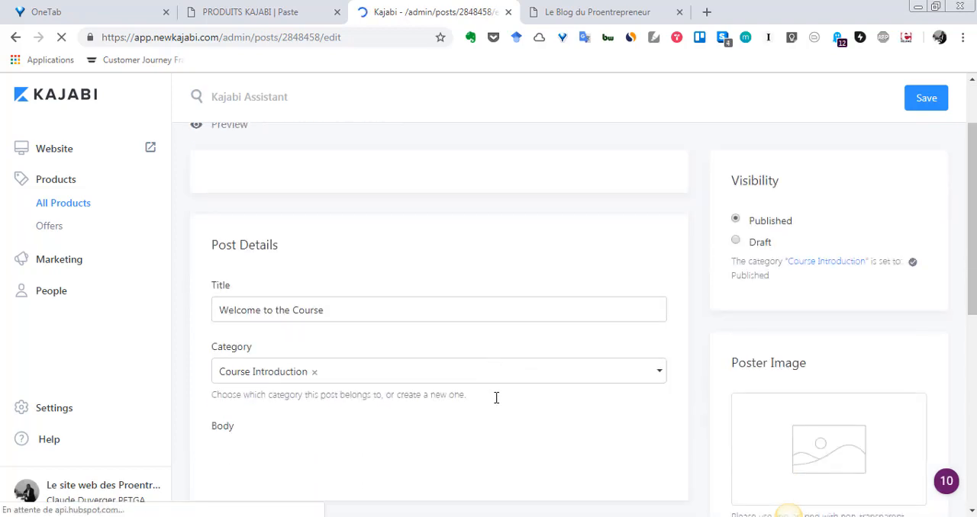
scroll(458, 386, "down", 1)
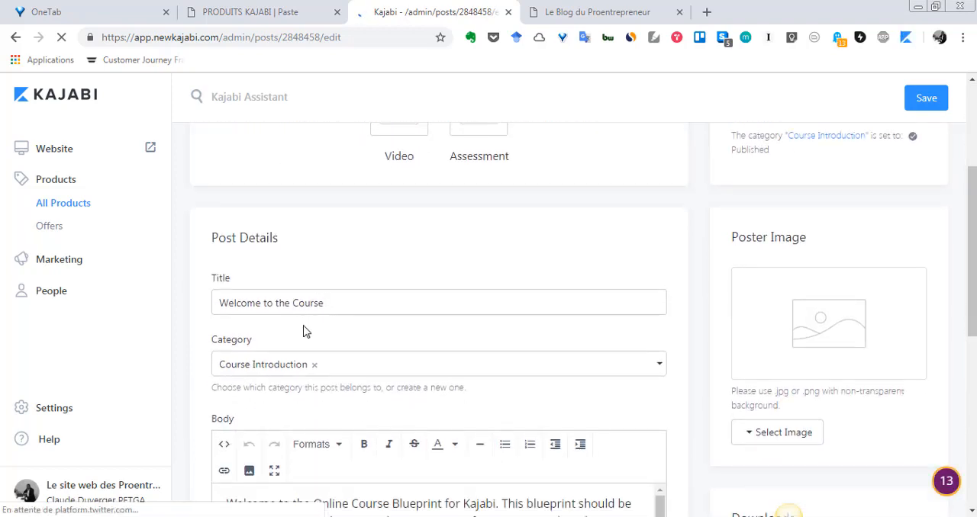
scroll(319, 354, "down", 3)
scroll(340, 382, "down", 1)
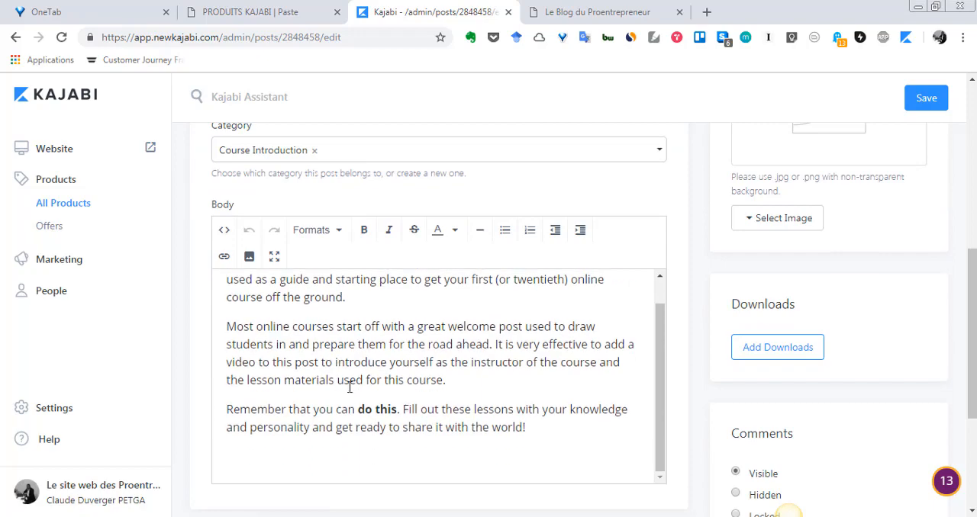
scroll(381, 321, "up", 1)
scroll(784, 370, "down", 1)
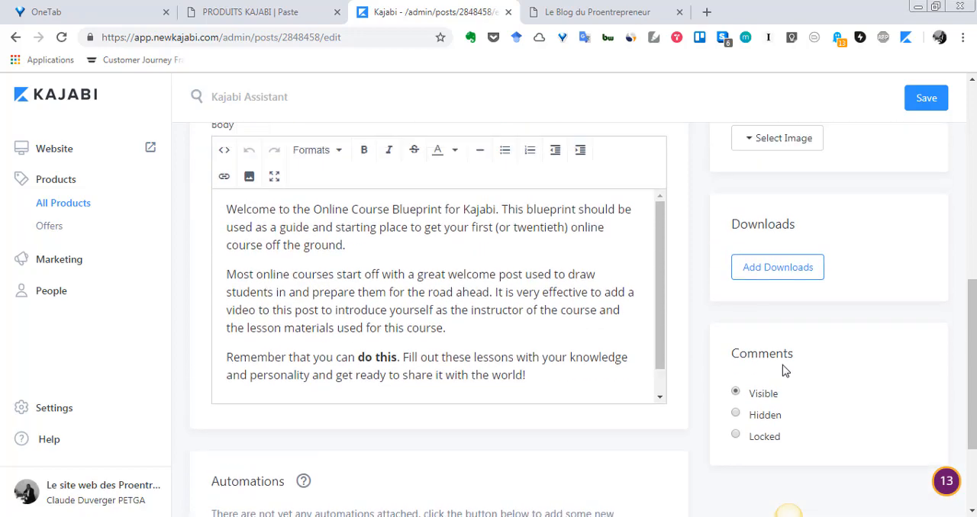
- Examine the post's media options, visibility, poster image, downloads, comments and automations settings
scroll(784, 365, "up", 3)
scroll(752, 275, "up", 1)
scroll(748, 289, "up", 3)
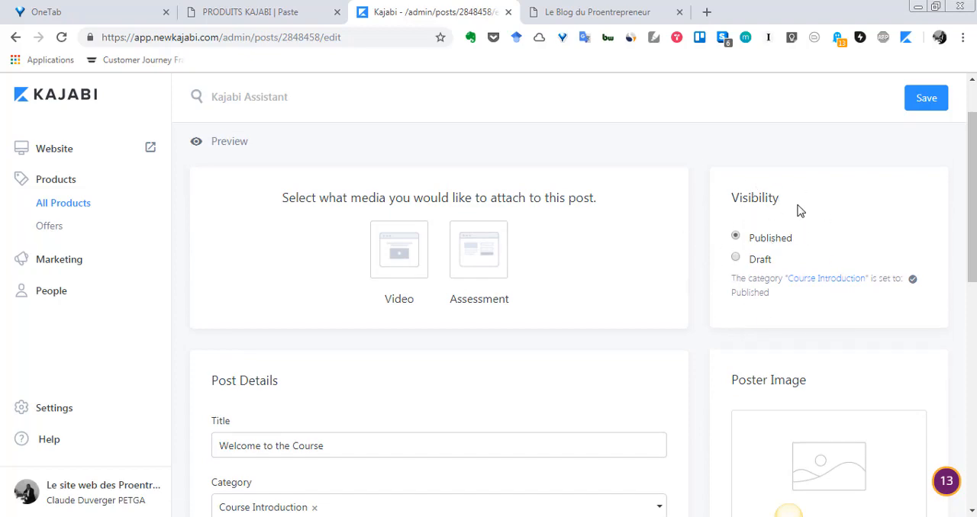
scroll(729, 278, "down", 8)
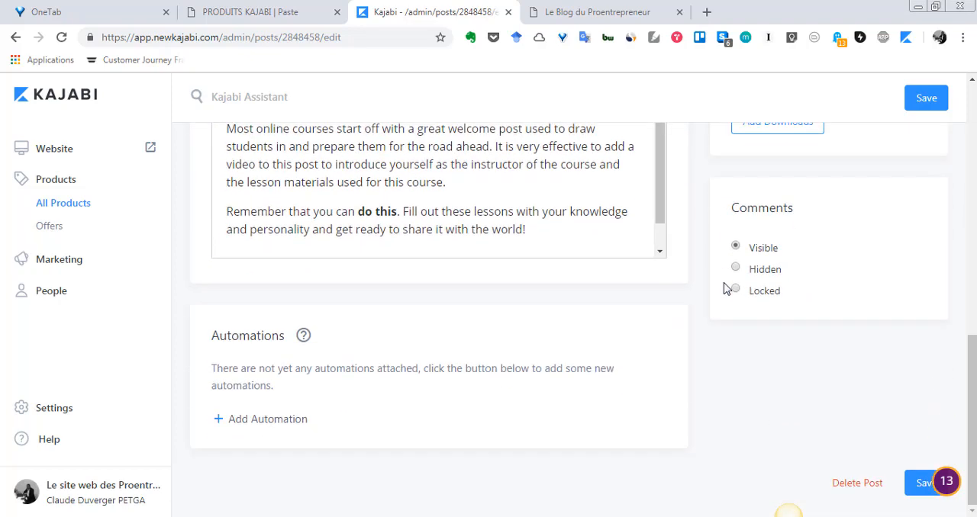
scroll(724, 290, "up", 1)
scroll(741, 301, "down", 1)
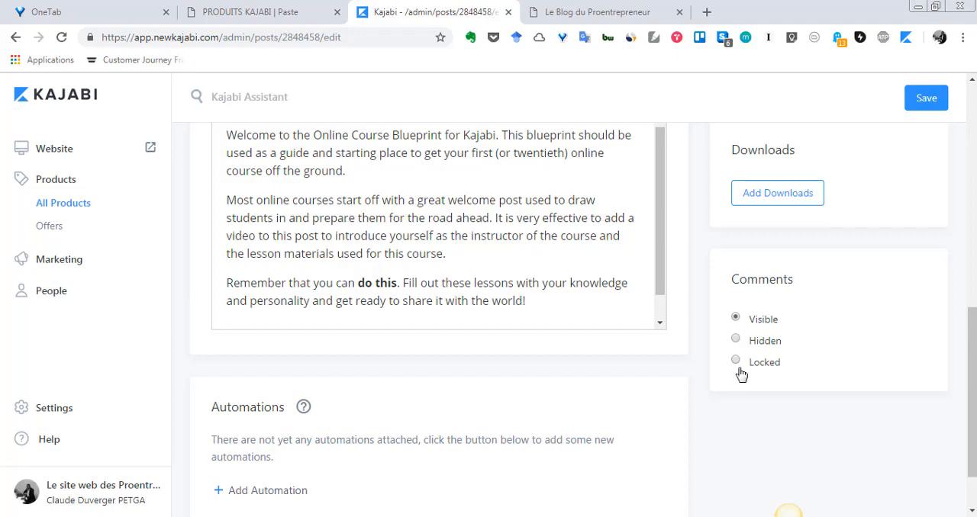
scroll(689, 383, "up", 5)
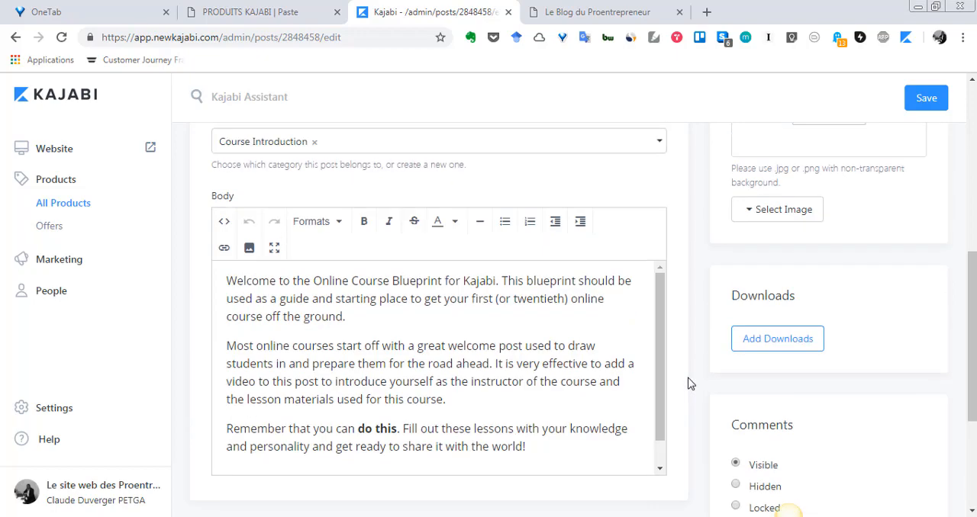
scroll(415, 328, "down", 7)
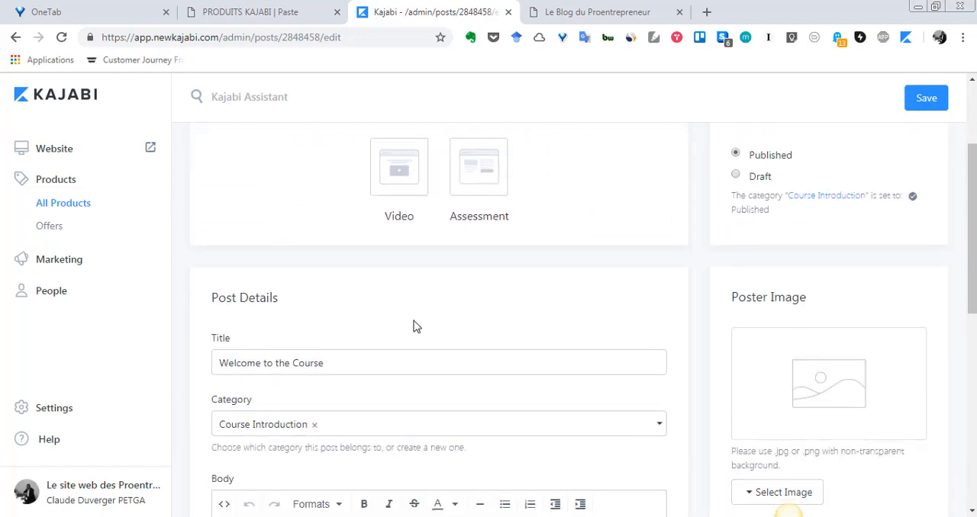
scroll(263, 361, "up", 5)
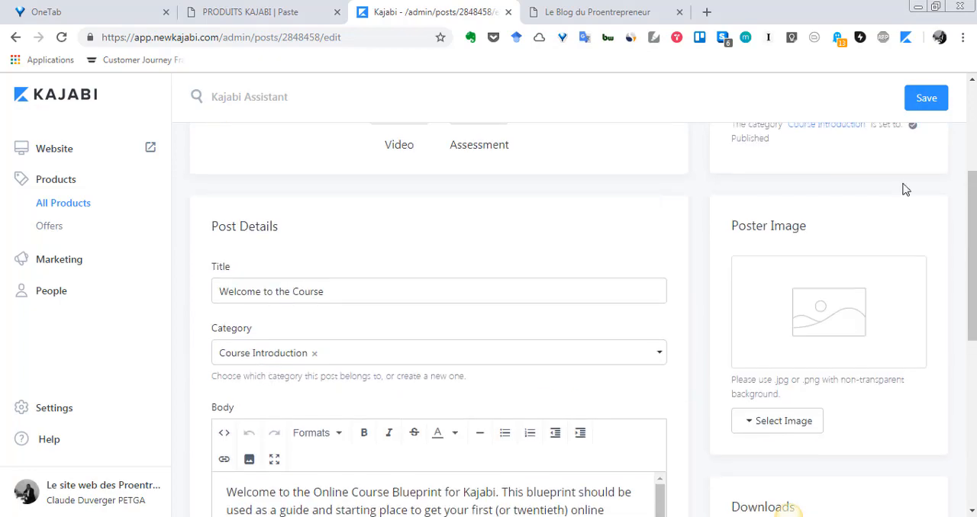
scroll(908, 145, "up", 3)
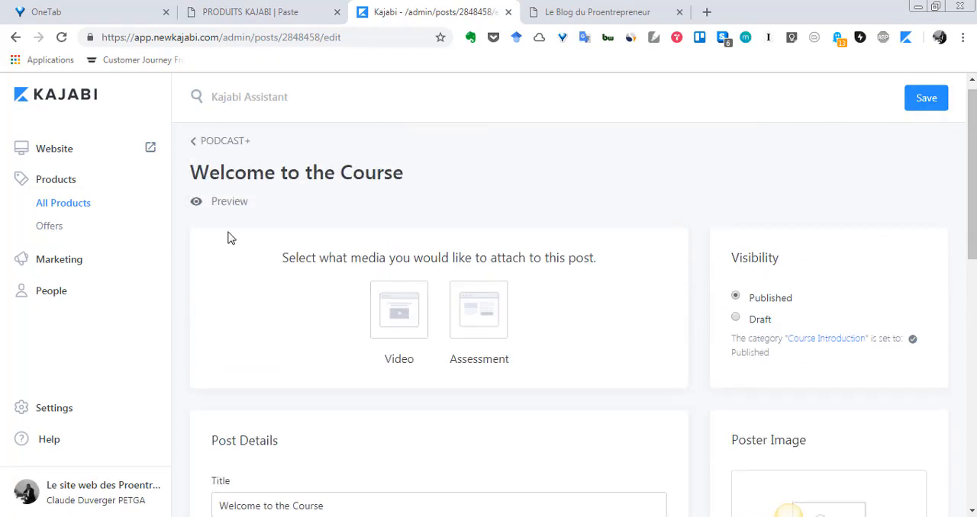
- Return to the PODCAST+ outline, open "The Fundamentals" category and change its title to "Les fondamentaux"
left_click(195, 144)
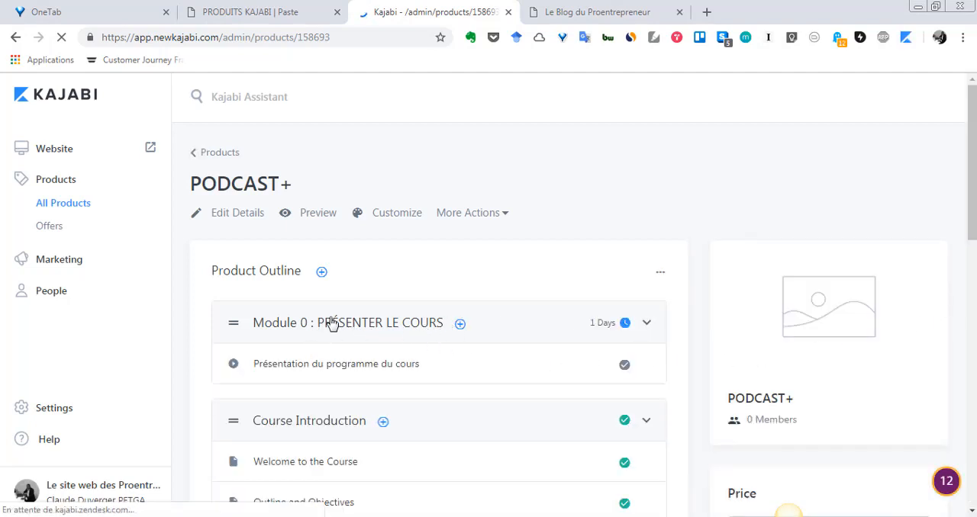
scroll(323, 368, "down", 3)
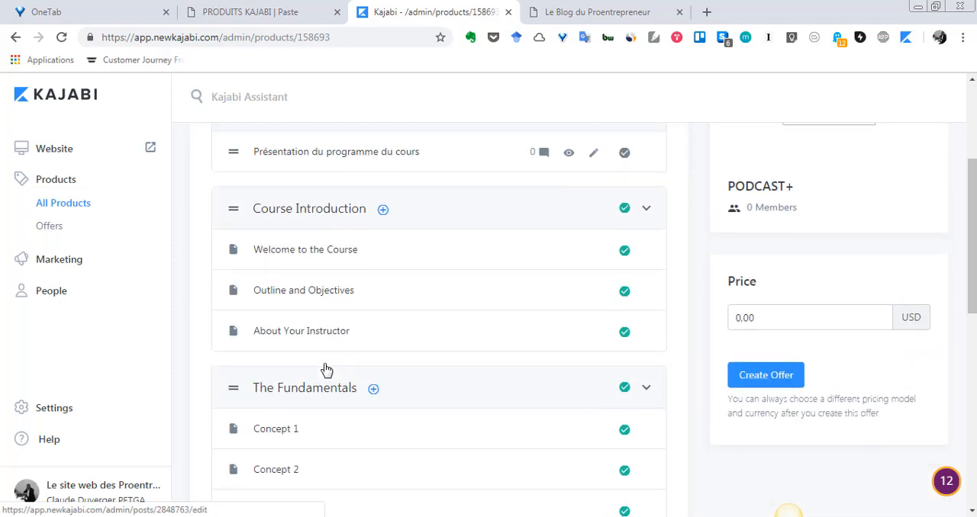
scroll(327, 368, "up", 1)
scroll(319, 305, "down", 2)
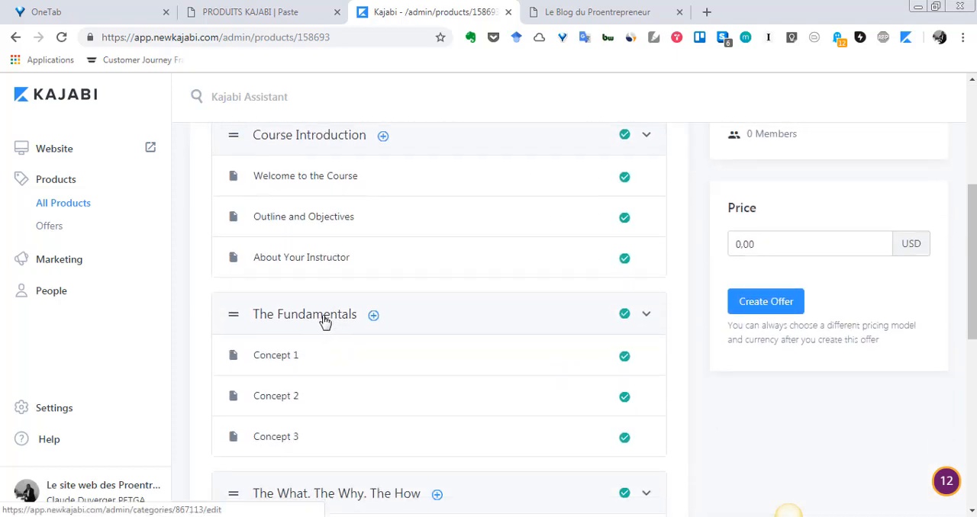
left_click(332, 343)
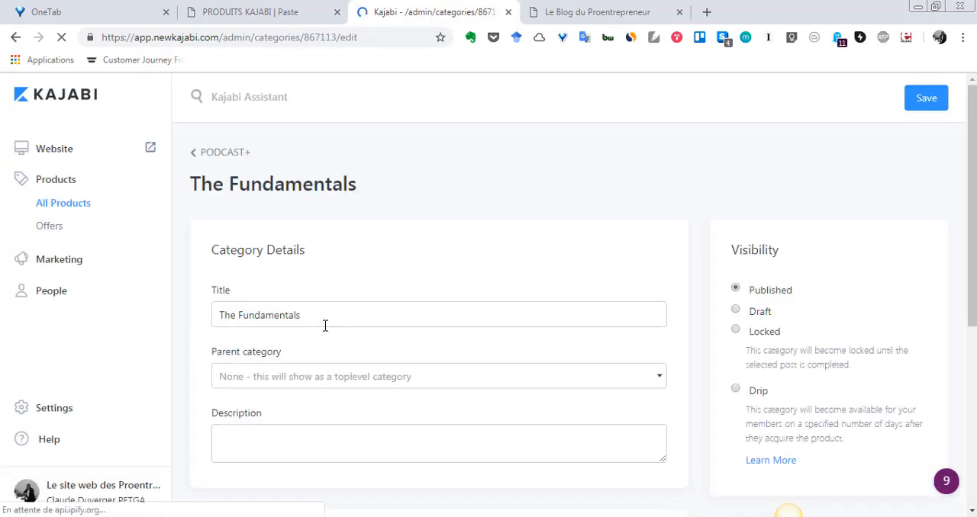
left_click_drag(334, 319, 168, 312)
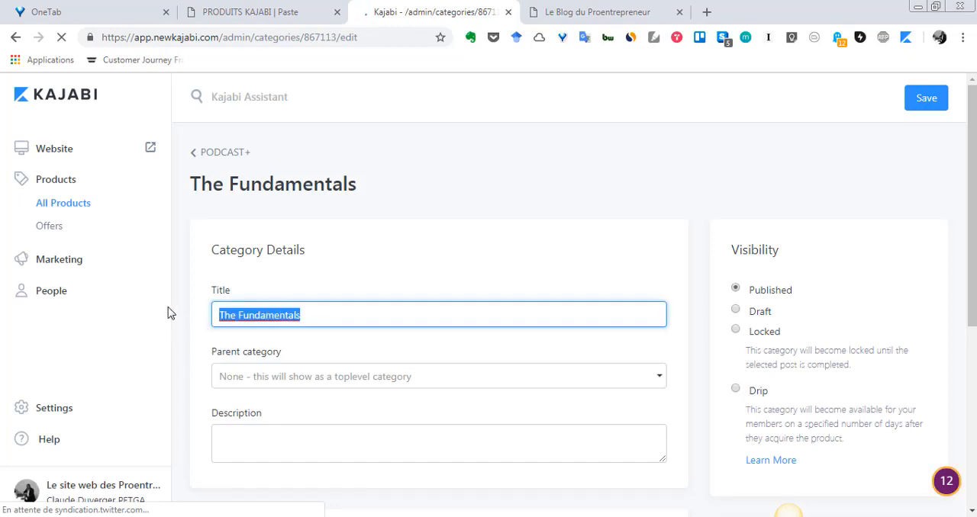
type("Les fon")
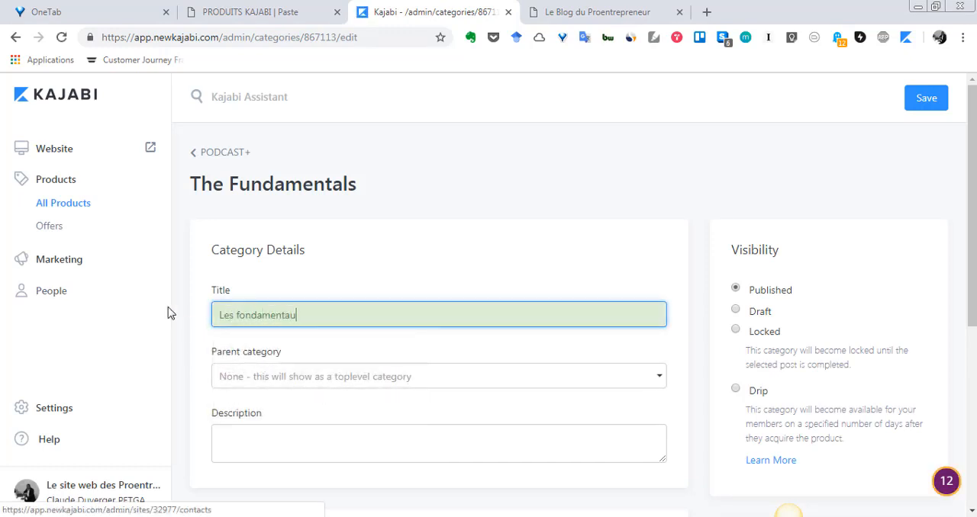
- Set the Concept 1 post in the category's contents to Draft
scroll(877, 290, "down", 2)
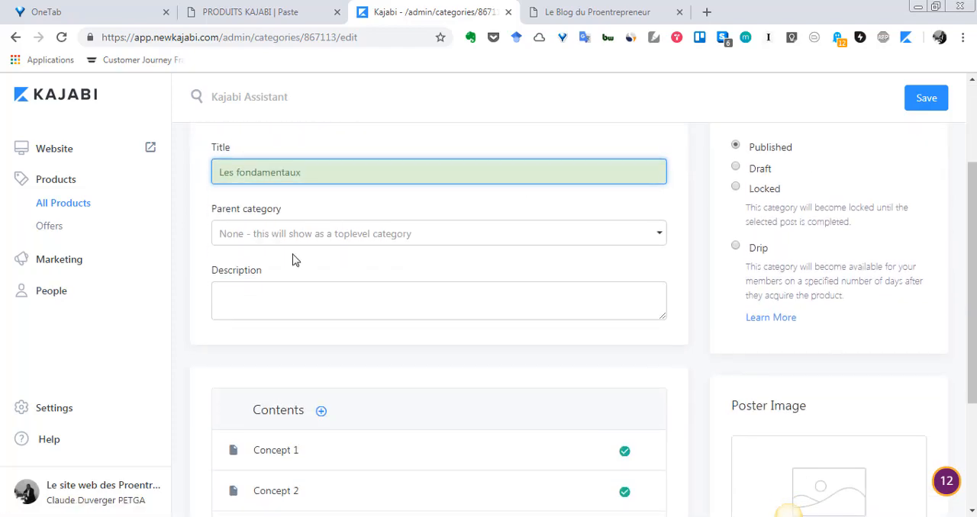
scroll(462, 308, "down", 3)
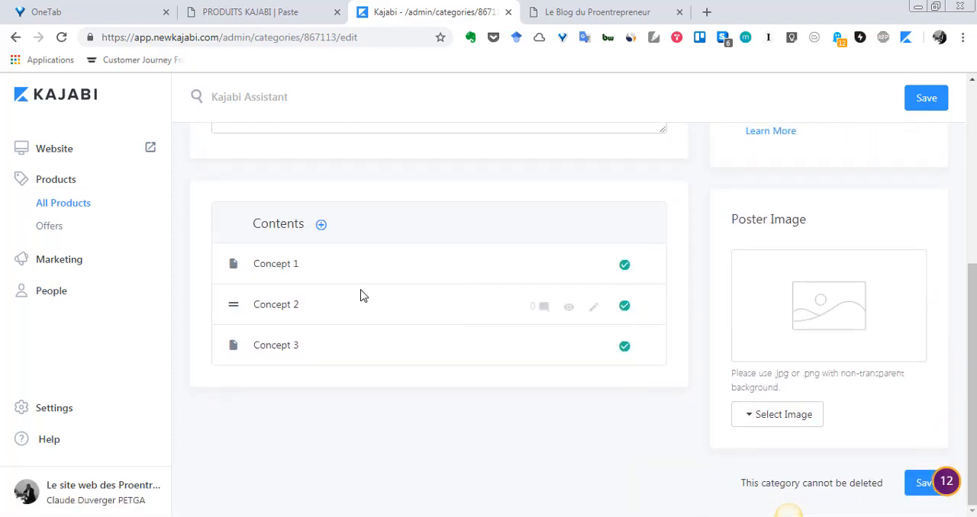
scroll(610, 378, "up", 4)
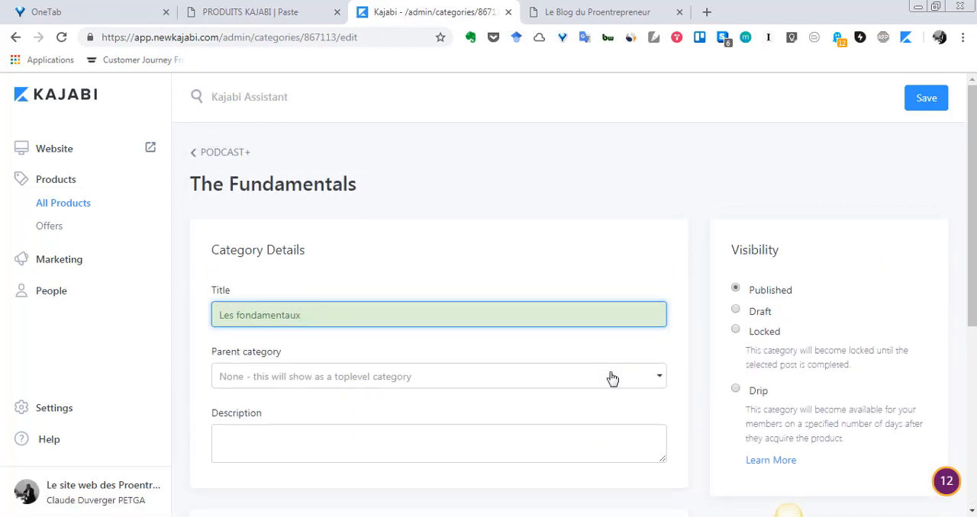
scroll(610, 378, "down", 3)
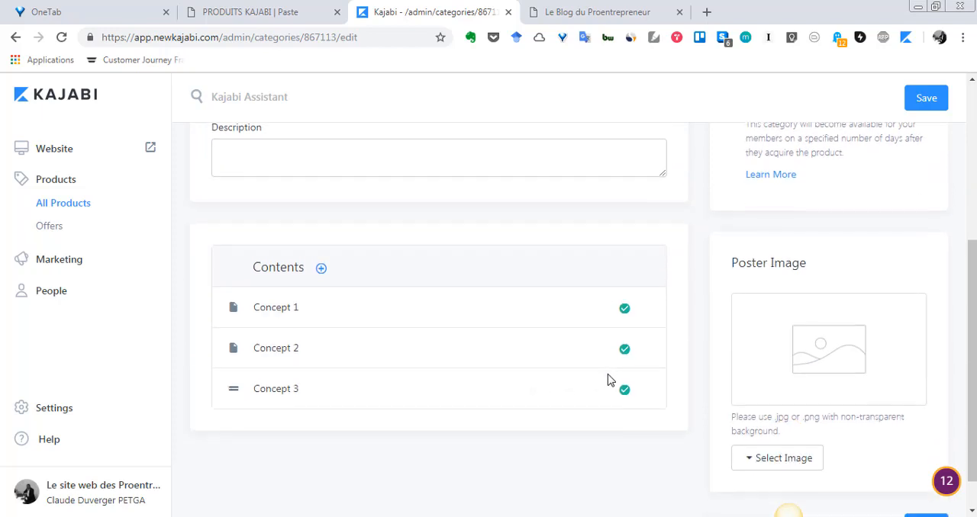
left_click(624, 310)
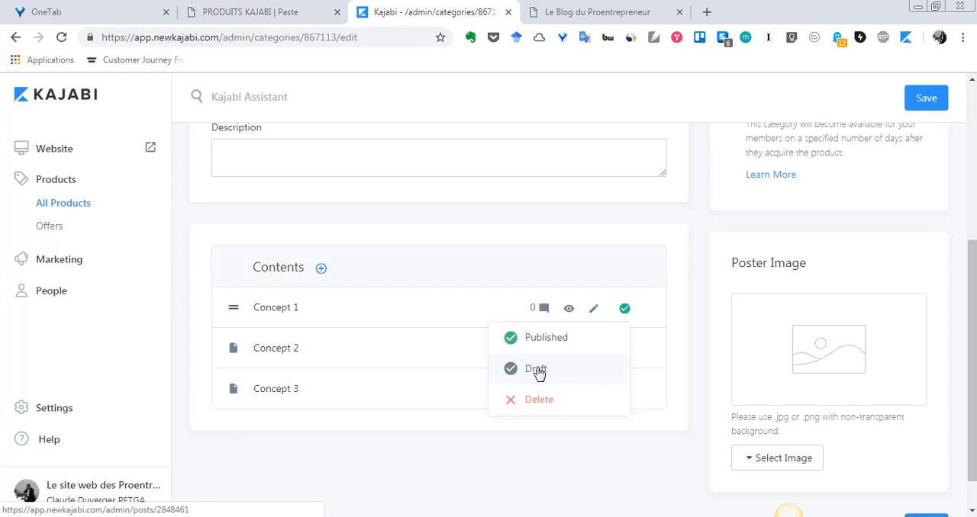
left_click(544, 408)
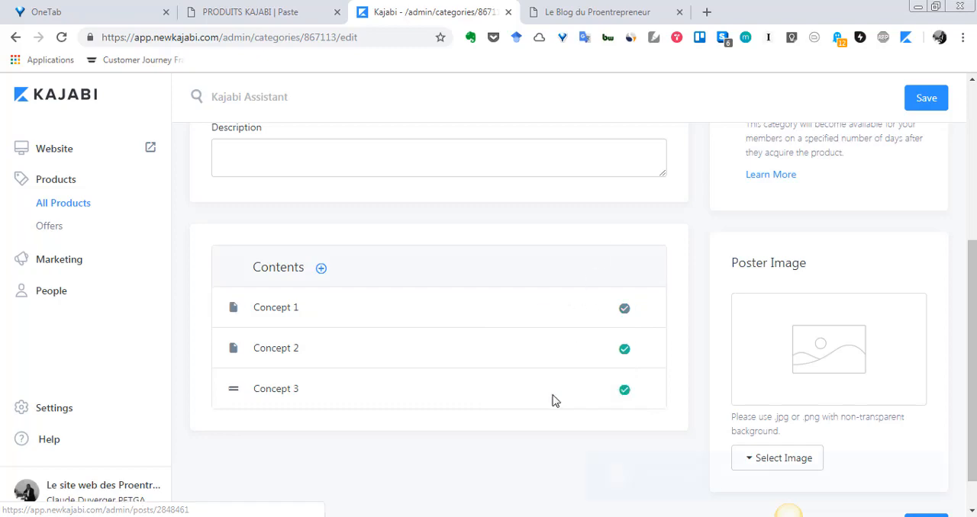
- Save the category with its new title
scroll(681, 340, "up", 2)
scroll(681, 340, "up", 2)
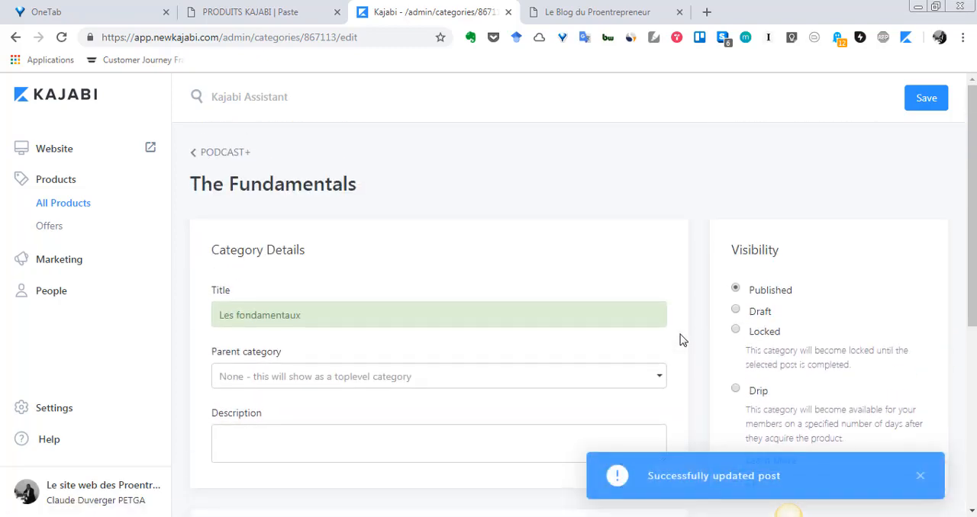
left_click(934, 109)
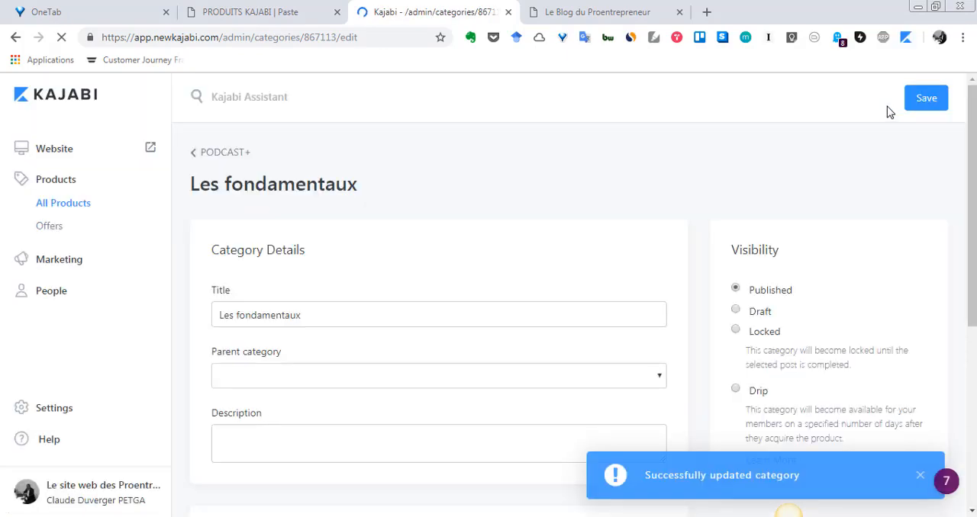
- Return to the PODCAST+ product outline and review its modules, post statuses and the price section
left_click(193, 156)
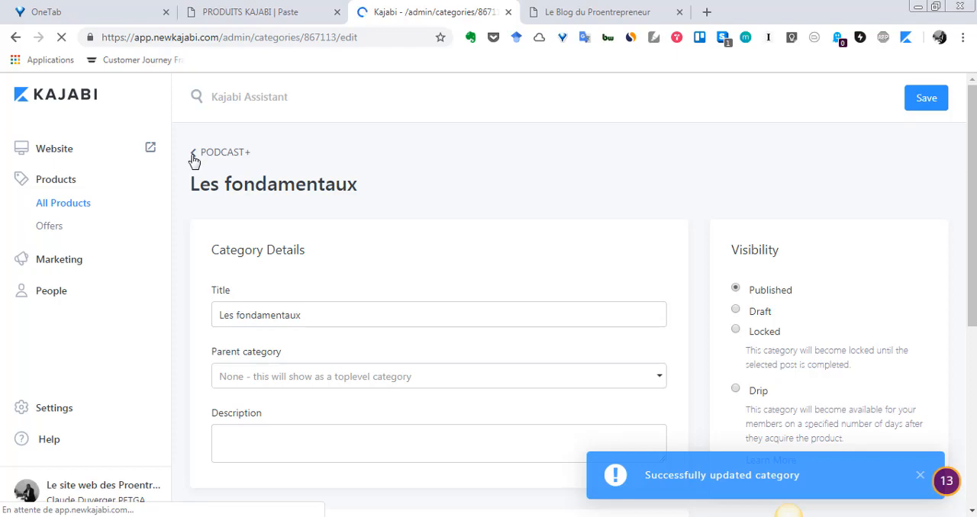
scroll(809, 391, "down", 3)
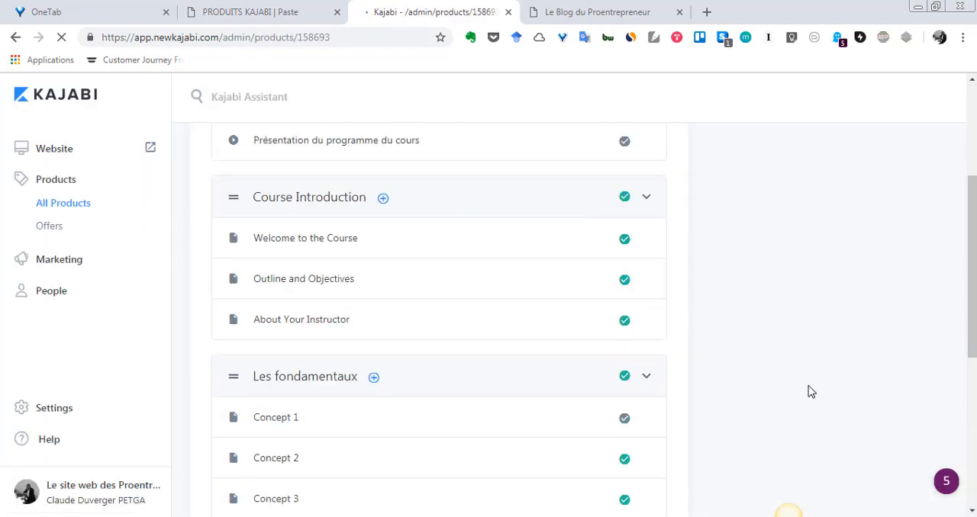
scroll(809, 391, "down", 3)
scroll(809, 391, "up", 3)
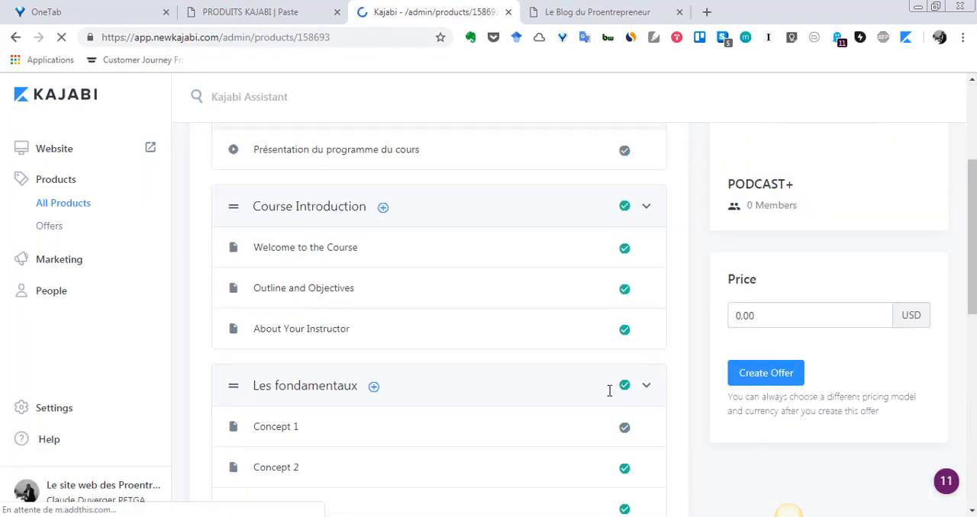
scroll(609, 393, "up", 2)
scroll(609, 393, "down", 3)
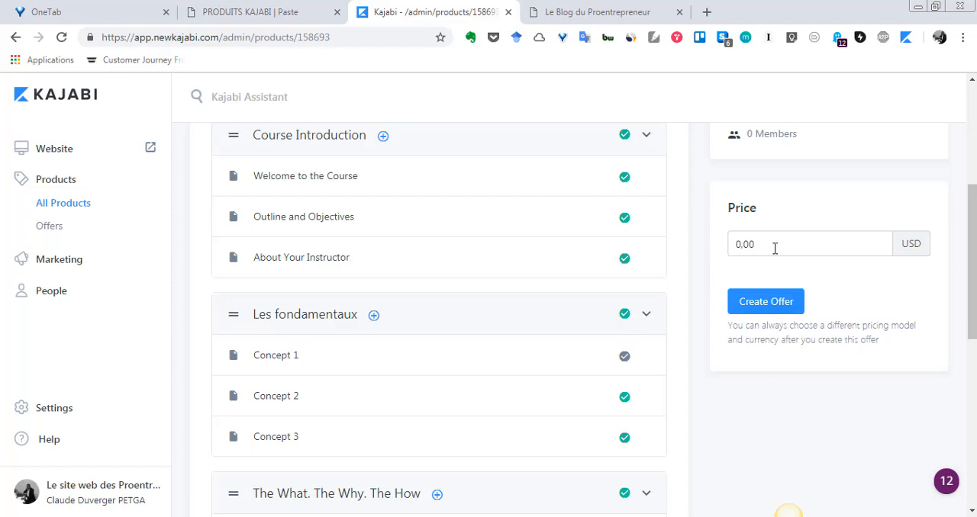
scroll(493, 292, "down", 1)
scroll(492, 292, "up", 5)
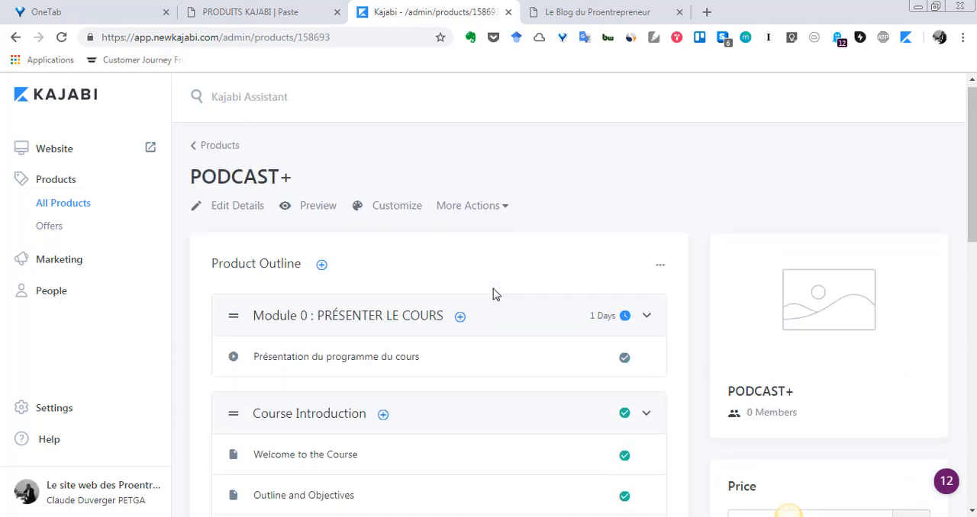
scroll(493, 294, "down", 2)
scroll(493, 293, "up", 2)
scroll(492, 293, "down", 5)
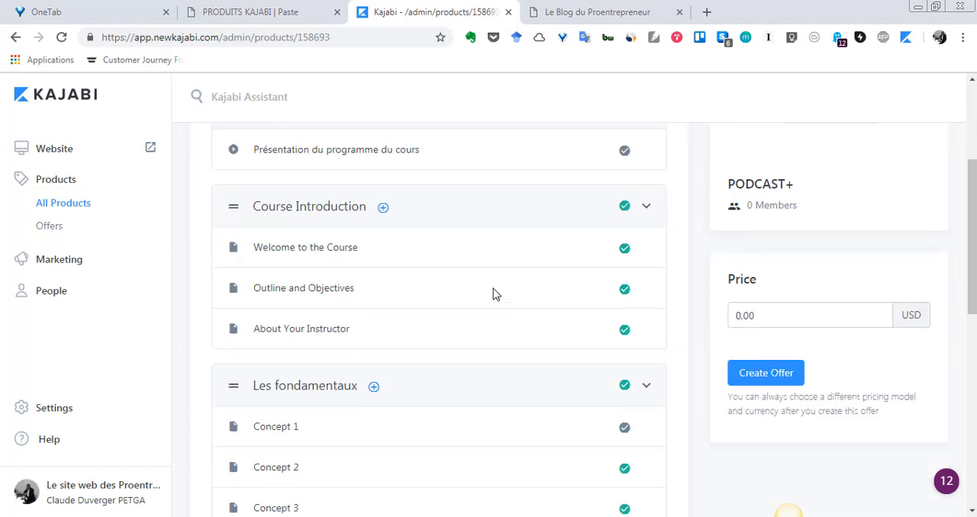
- Examine the template categories and posts in the PODCAST+ outline, from Course Introduction down to Course Wrap Up
scroll(524, 320, "down", 3)
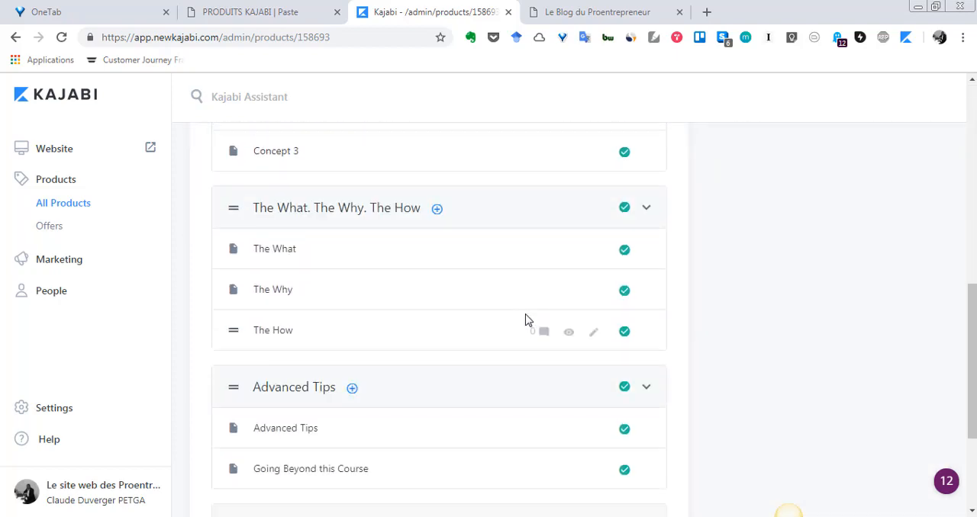
scroll(525, 320, "down", 2)
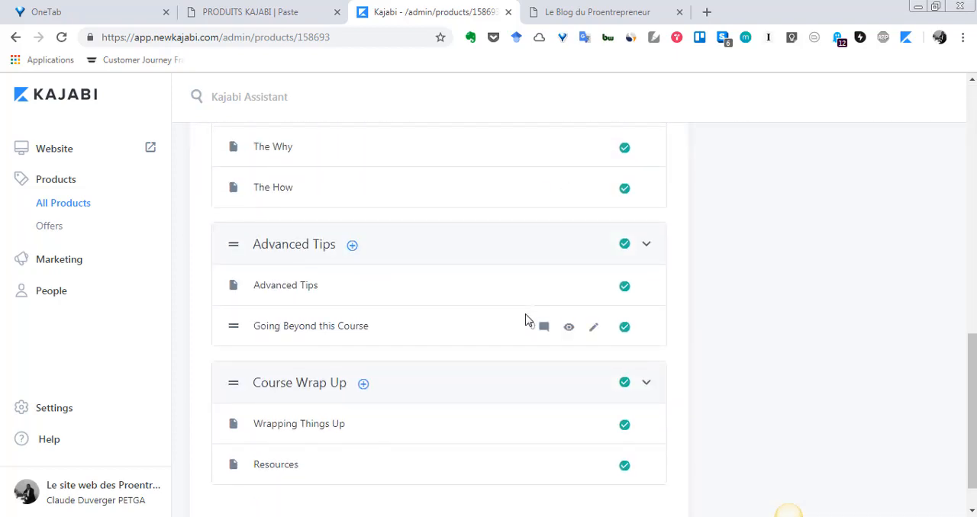
scroll(525, 319, "down", 1)
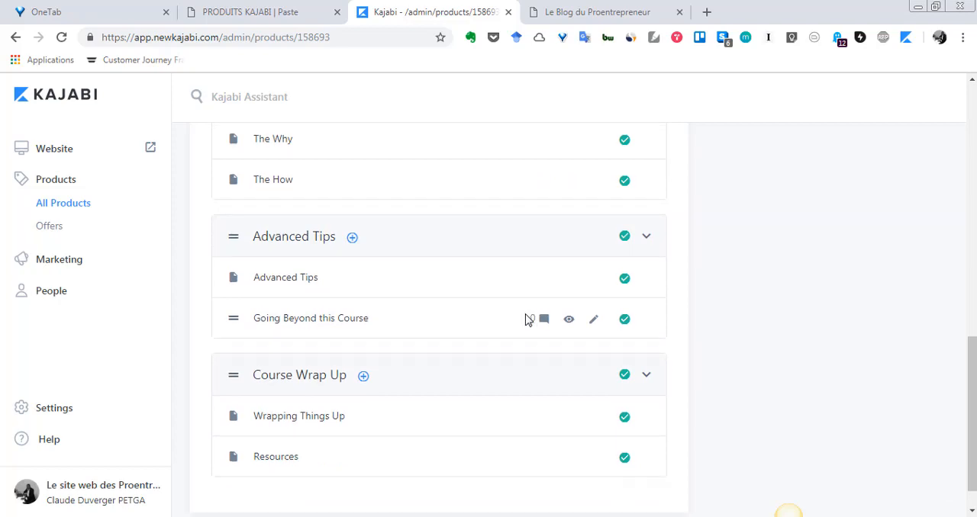
scroll(525, 320, "up", 1)
scroll(525, 321, "up", 2)
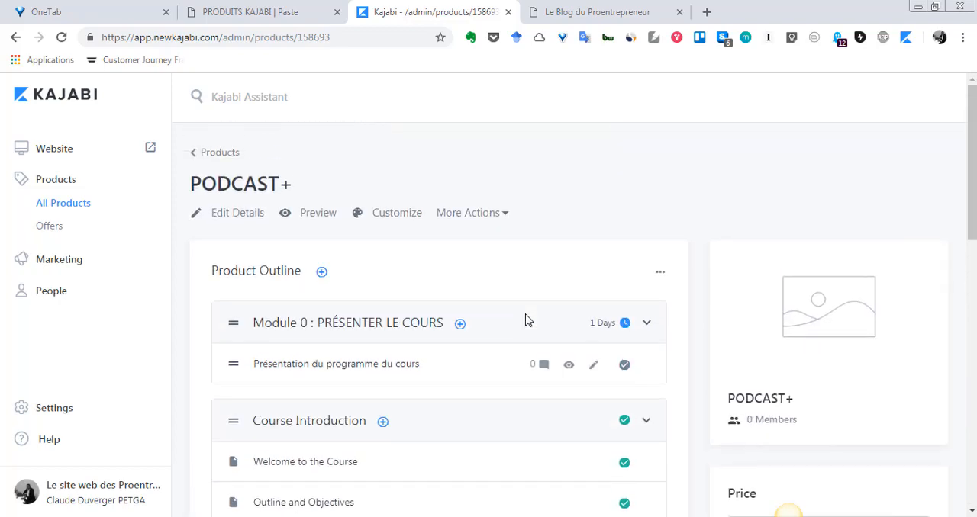
scroll(458, 279, "down", 3)
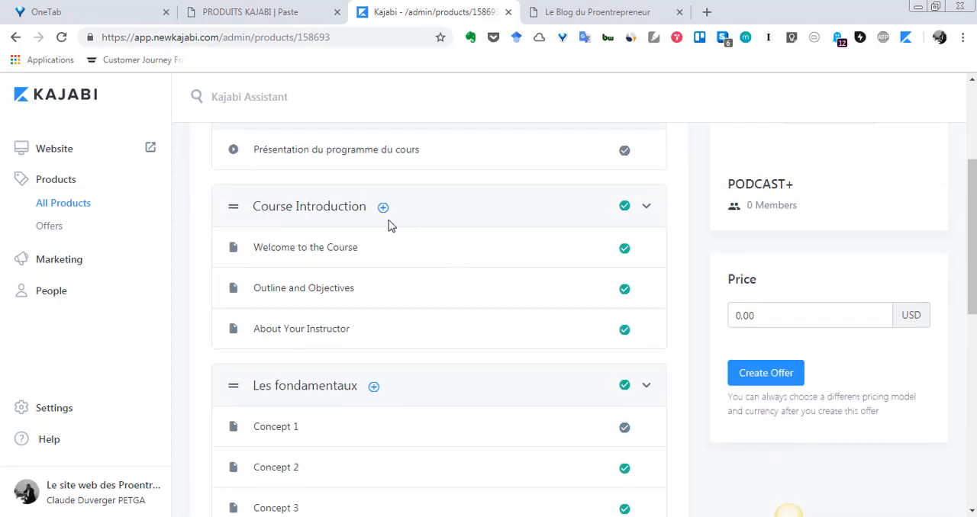
scroll(387, 221, "down", 2)
scroll(377, 194, "up", 1)
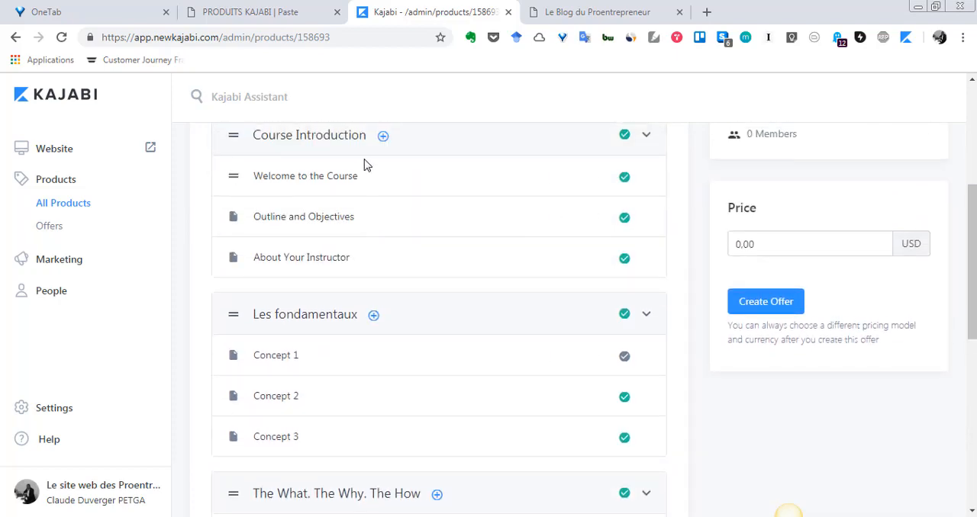
scroll(361, 342, "down", 5)
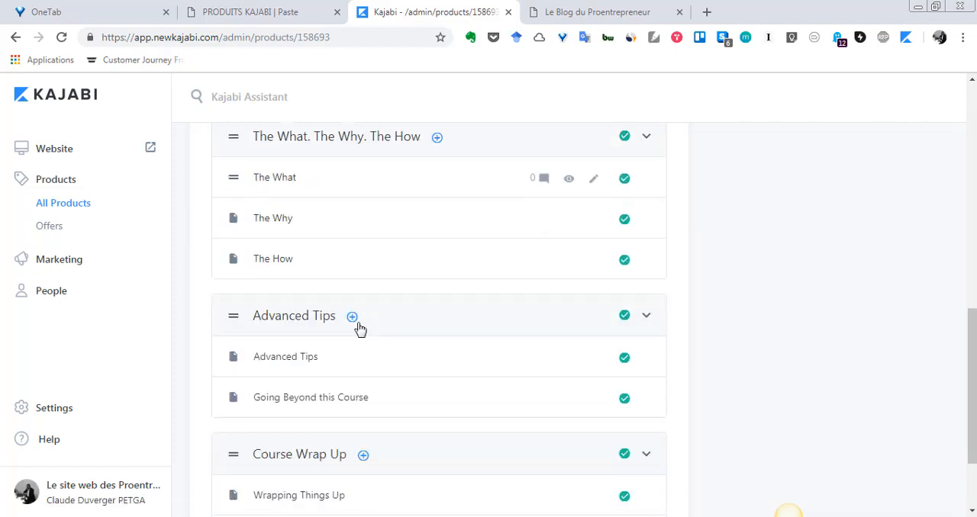
scroll(341, 339, "down", 2)
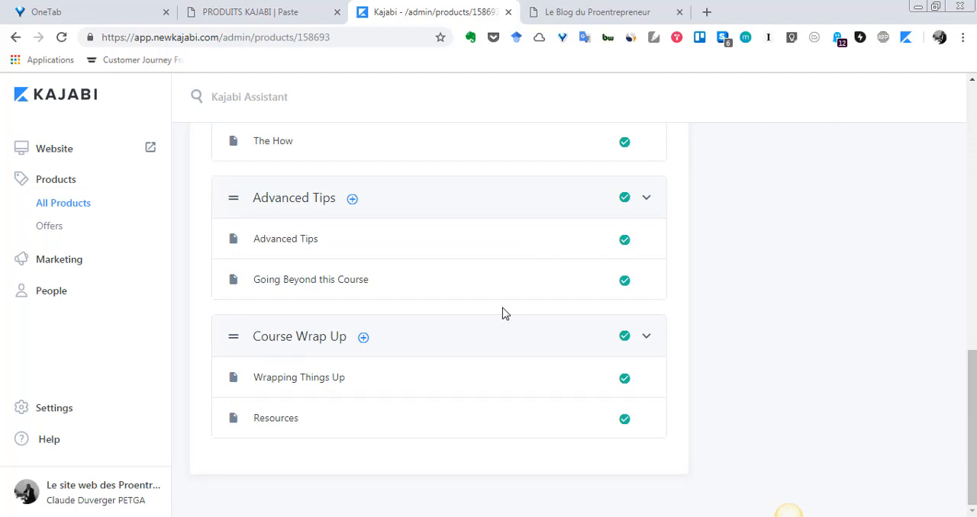
scroll(502, 313, "up", 1)
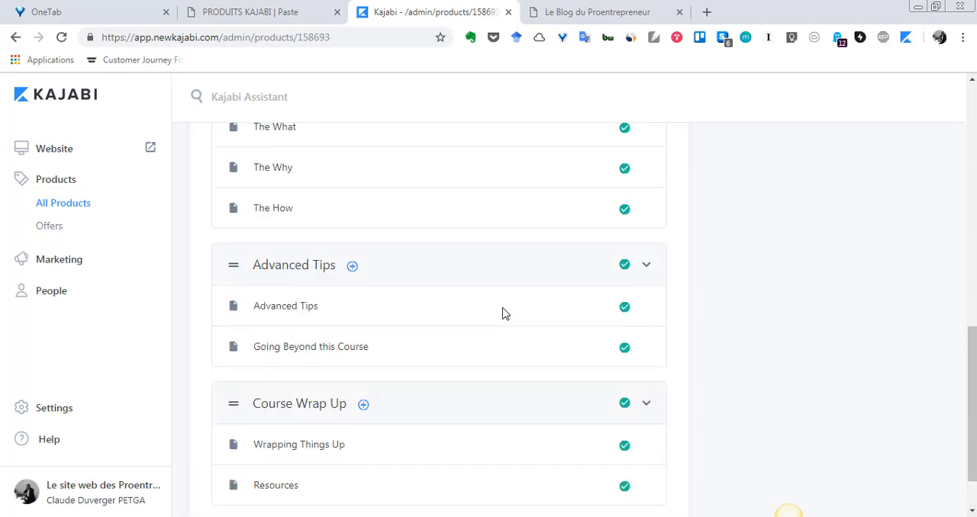
scroll(397, 290, "down", 1)
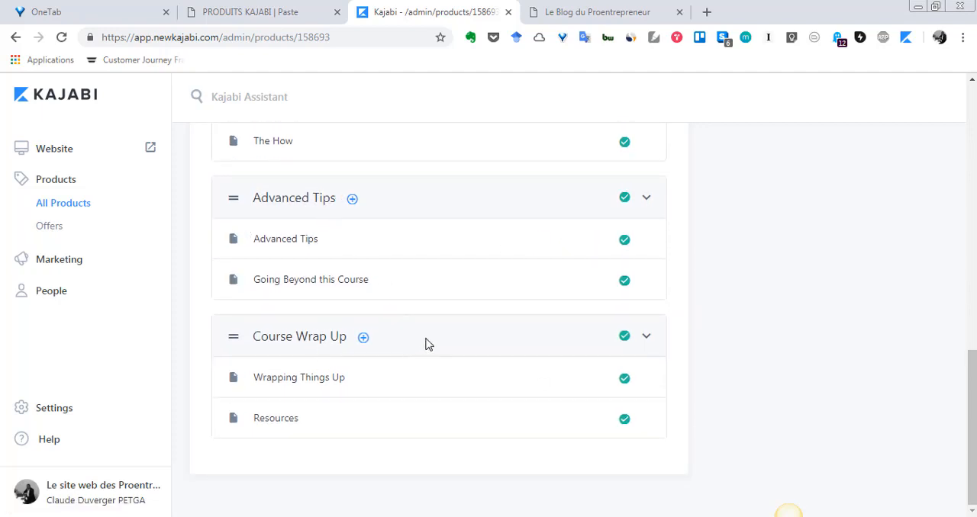
- Collapse the Advanced Tips category in the outline and open its edit page
left_click(651, 201)
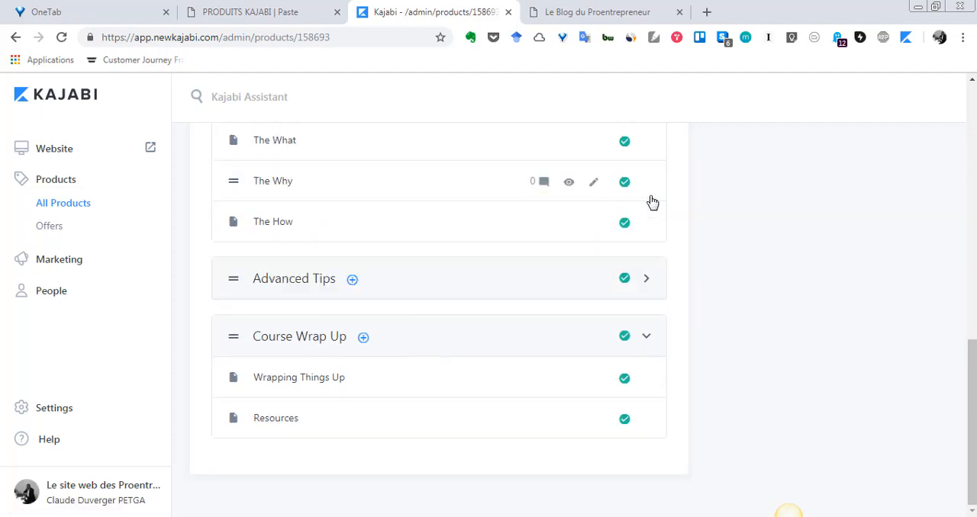
scroll(729, 288, "up", 1)
scroll(687, 294, "down", 1)
left_click(300, 281)
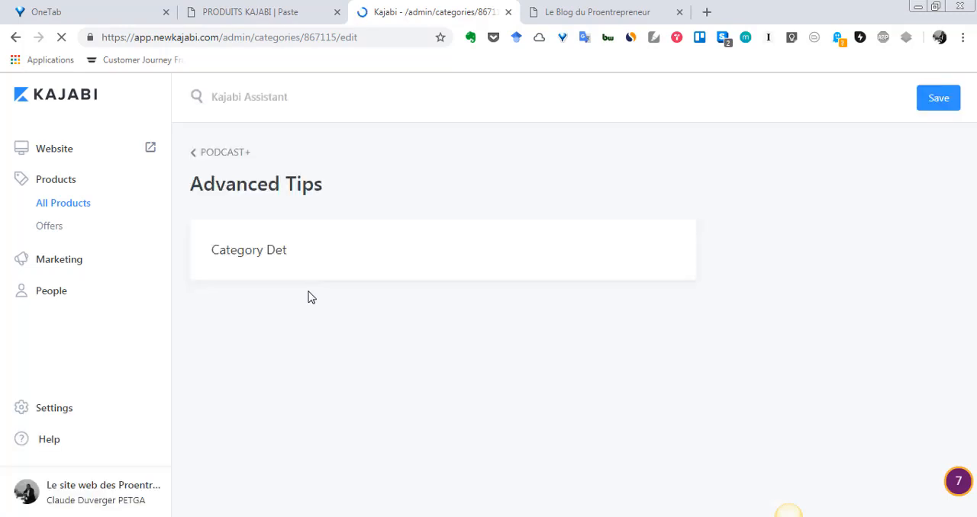
- Examine the Advanced Tips category's details, visibility, contents and deletion option
scroll(311, 297, "down", 2)
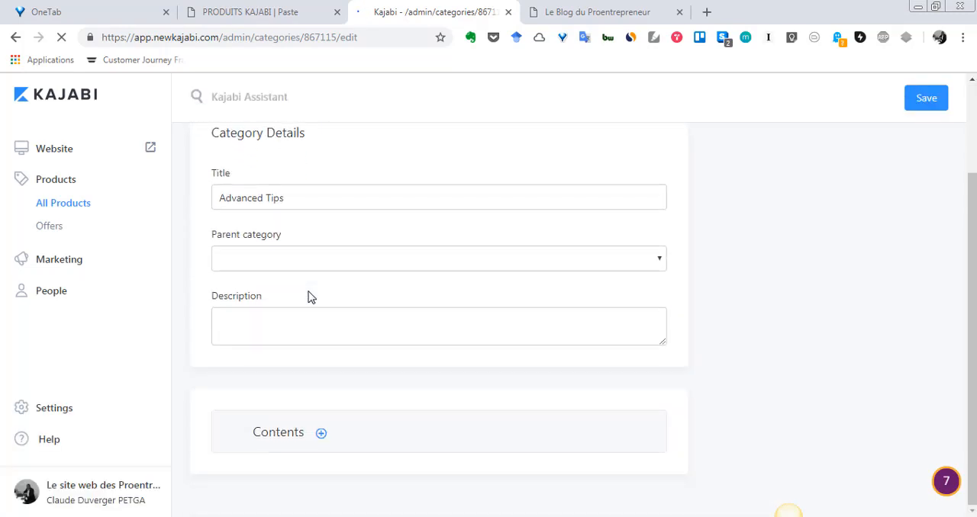
scroll(311, 297, "up", 1)
scroll(311, 297, "up", 2)
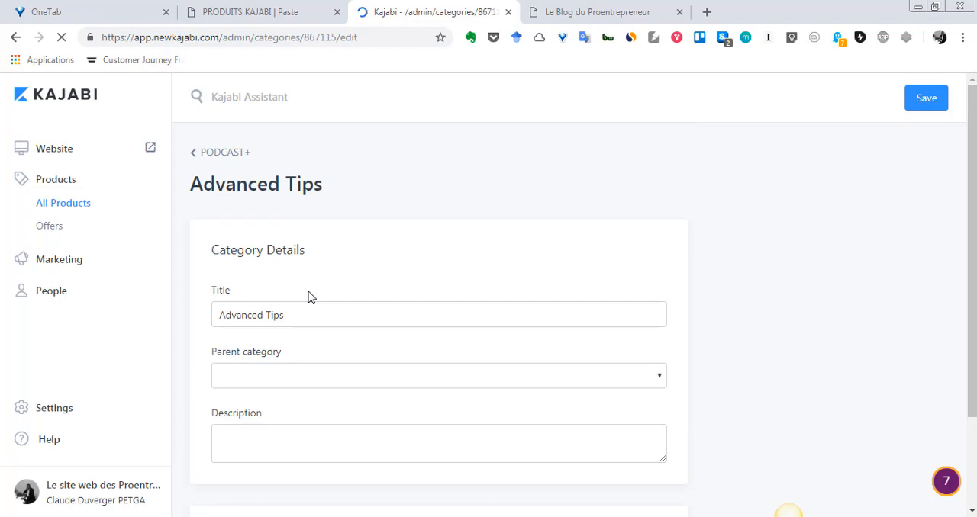
scroll(311, 297, "down", 5)
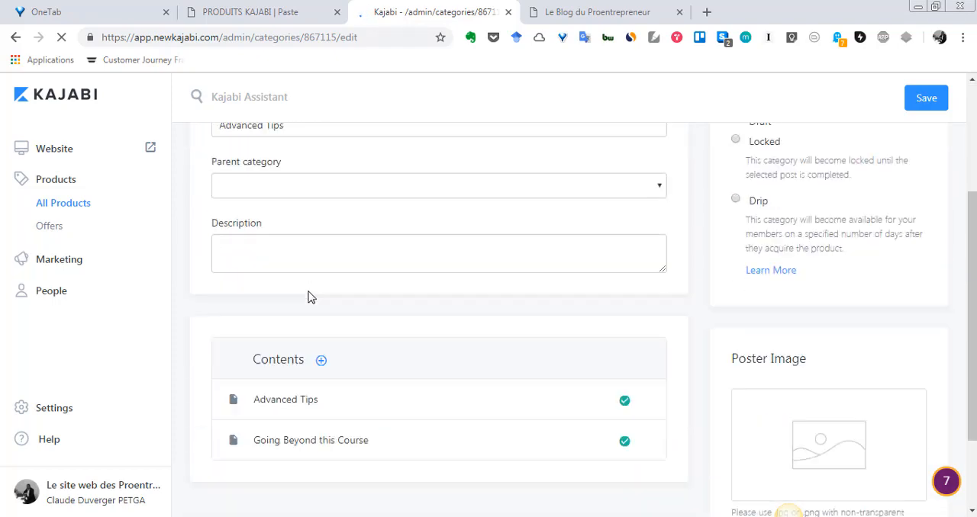
scroll(309, 296, "up", 3)
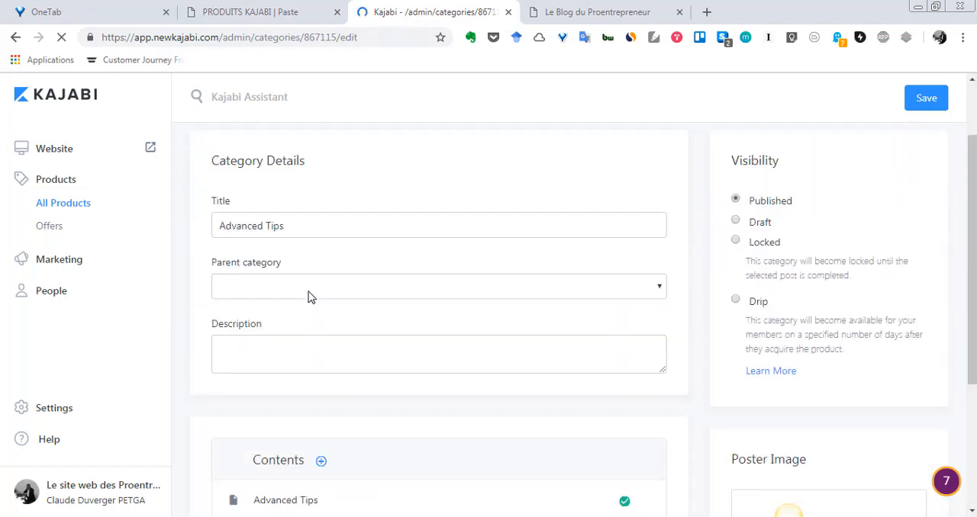
scroll(309, 296, "down", 3)
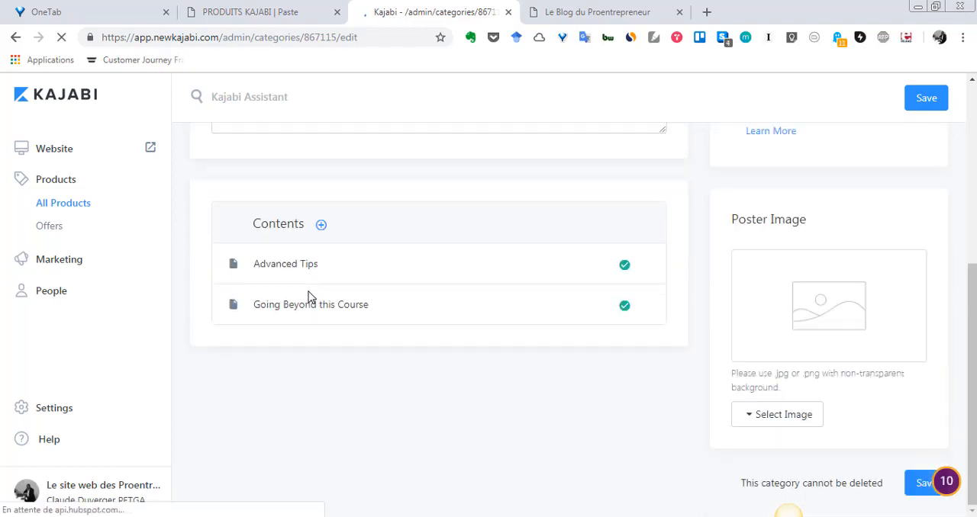
mouse_move(742, 483)
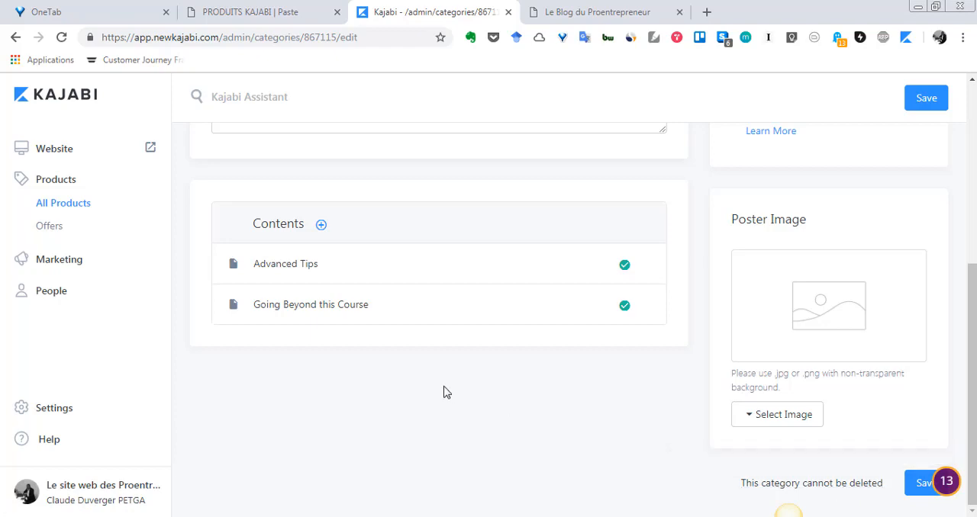
scroll(446, 393, "up", 5)
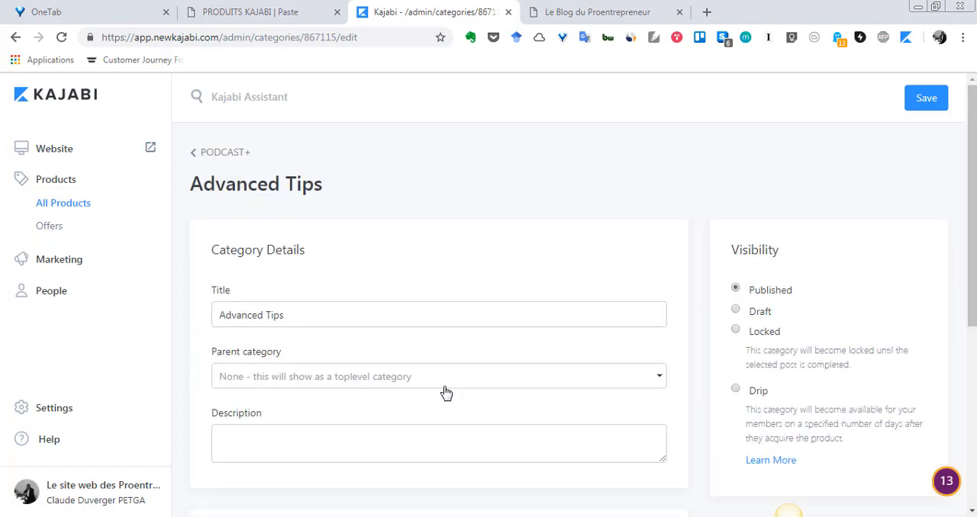
scroll(446, 393, "down", 3)
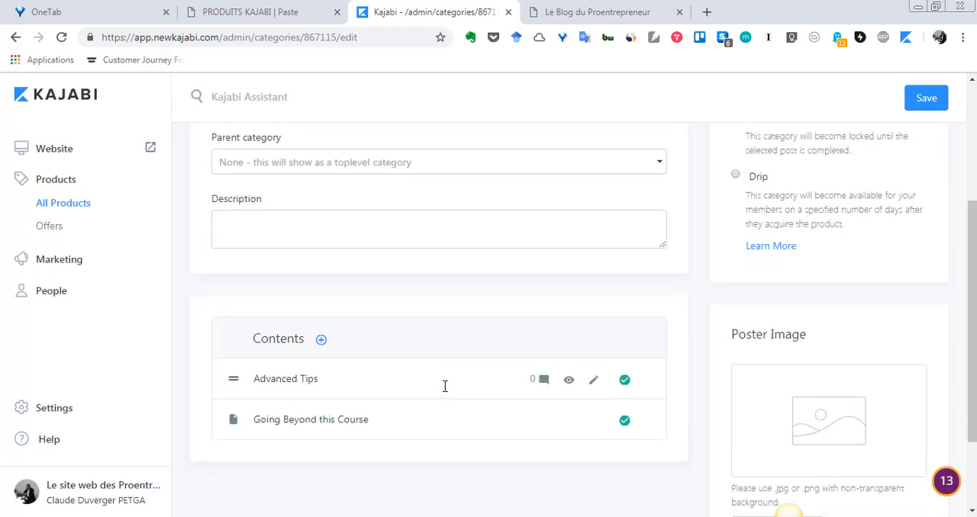
scroll(445, 387, "down", 1)
scroll(443, 390, "down", 1)
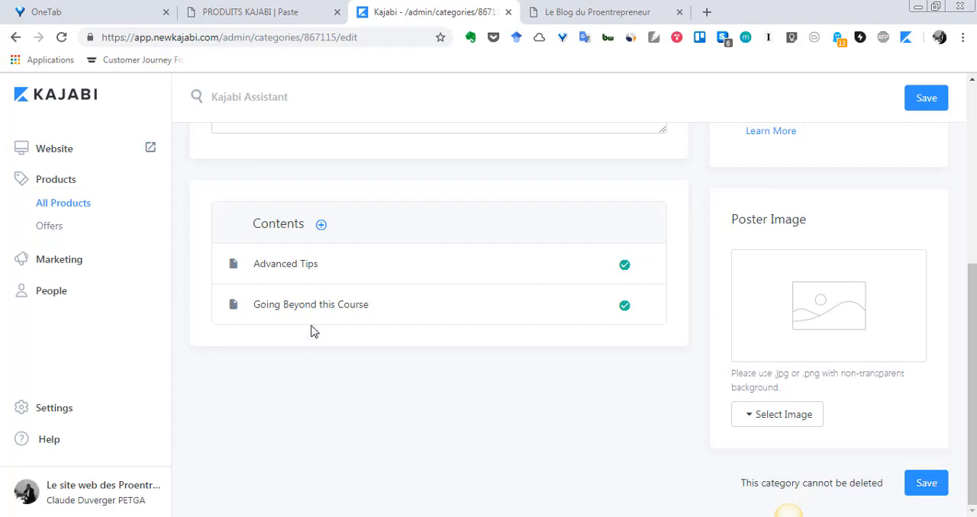
scroll(306, 288, "up", 2)
scroll(321, 343, "up", 5)
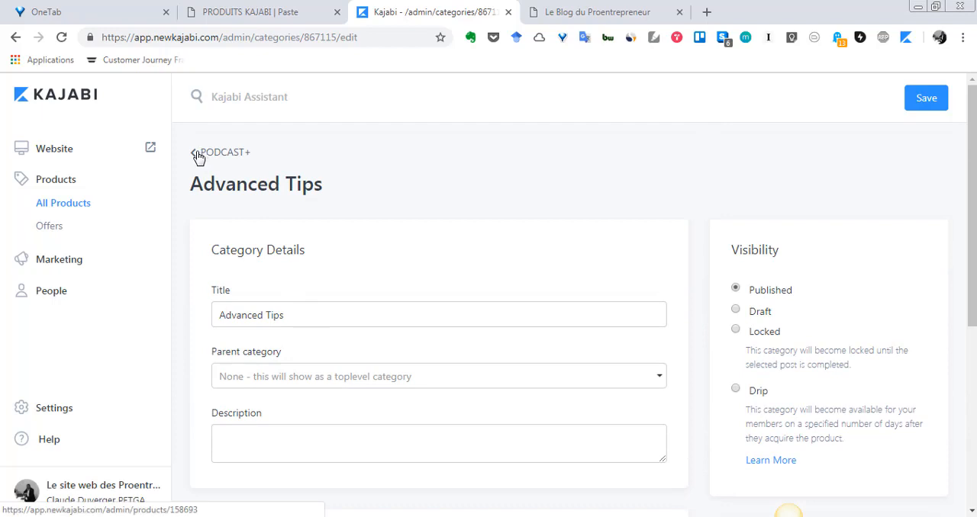
- Return to the PODCAST+ outline, open the "Module 0 : PRÉSENTER LE COURS" category and check its contents and deletion option
left_click(201, 154)
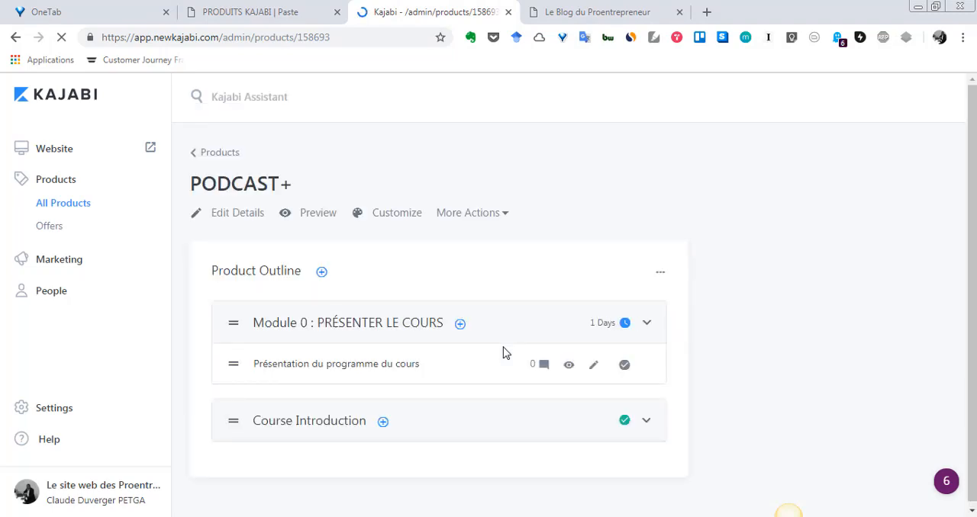
scroll(503, 354, "down", 2)
scroll(502, 354, "down", 9)
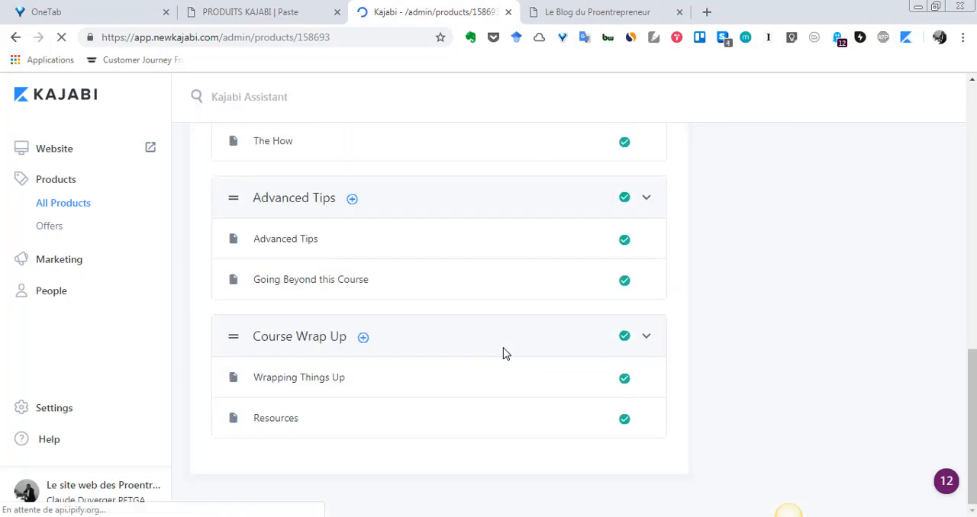
scroll(503, 353, "up", 4)
scroll(502, 353, "up", 7)
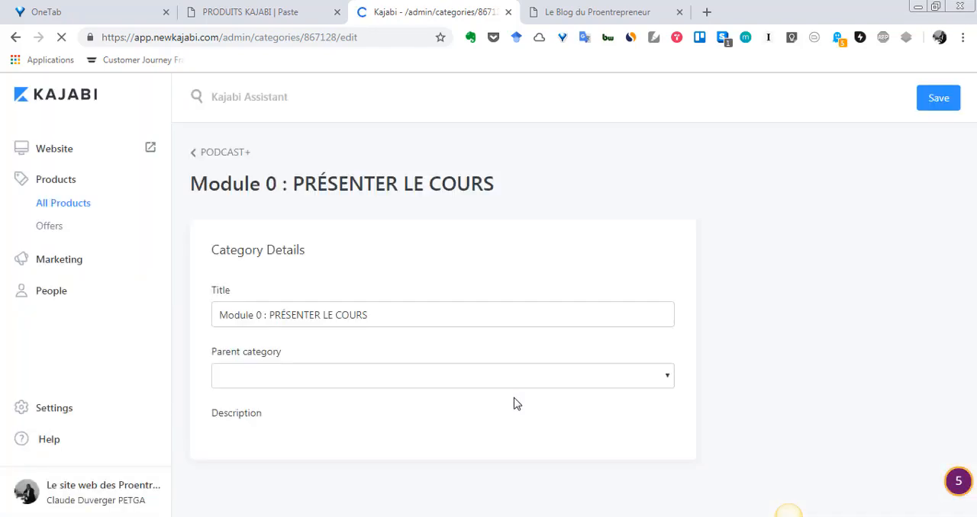
scroll(514, 404, "down", 2)
scroll(514, 403, "down", 5)
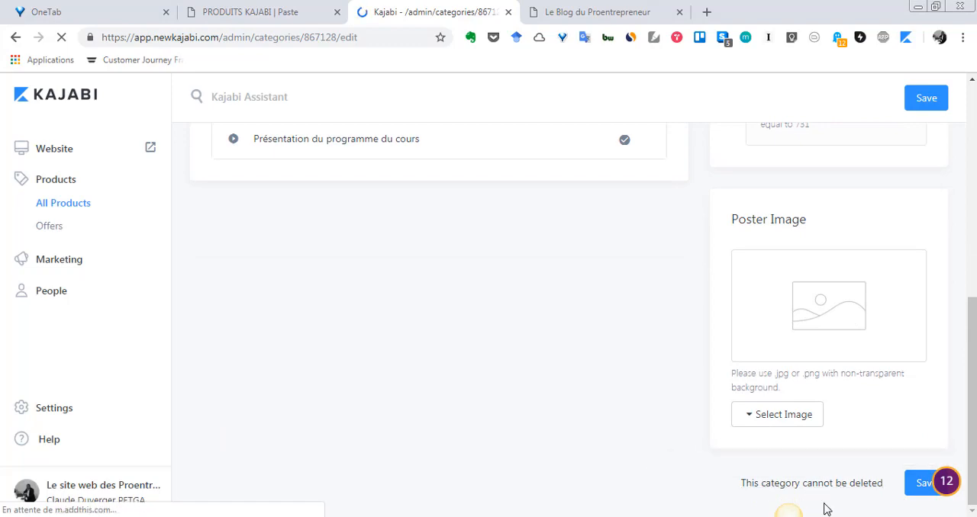
scroll(448, 425, "up", 4)
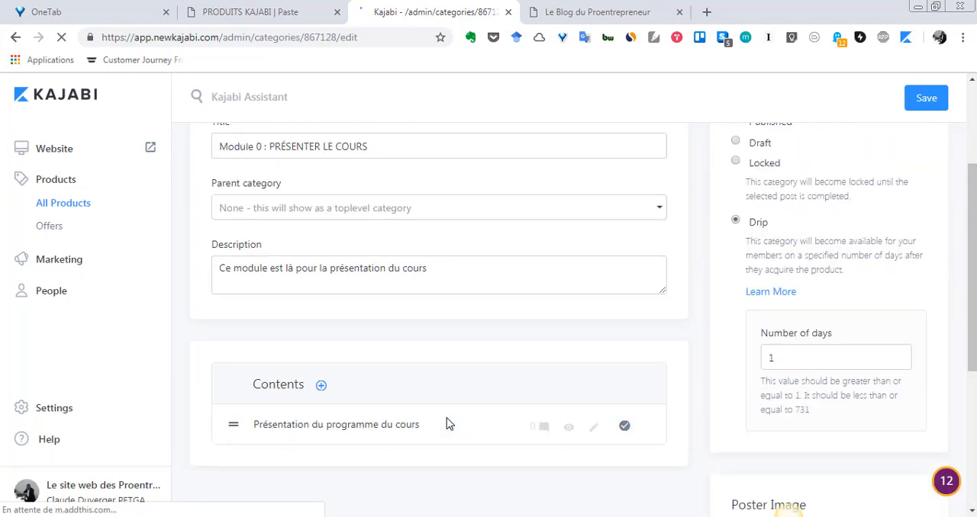
- Open the "Présentation du programme du cours" post from the category's contents and delete it permanently
left_click(396, 433)
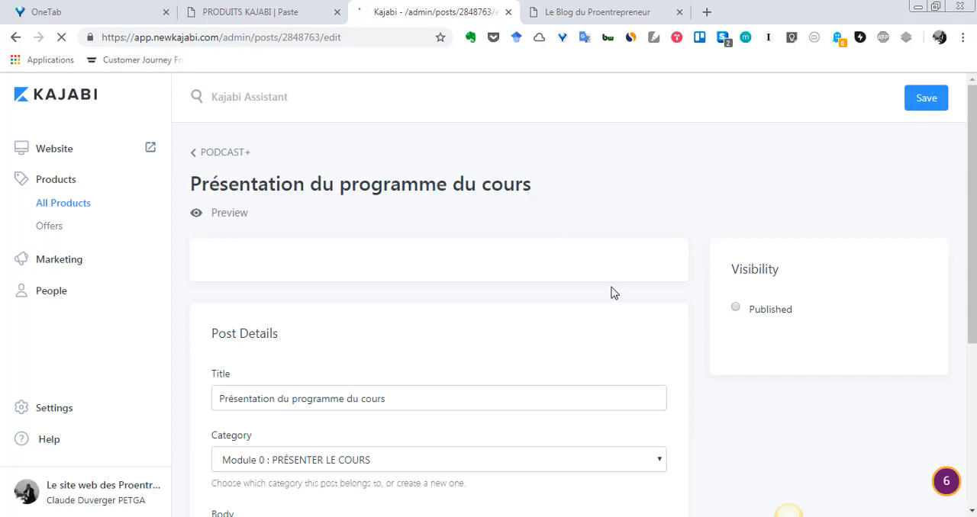
scroll(611, 297, "down", 3)
scroll(610, 322, "up", 4)
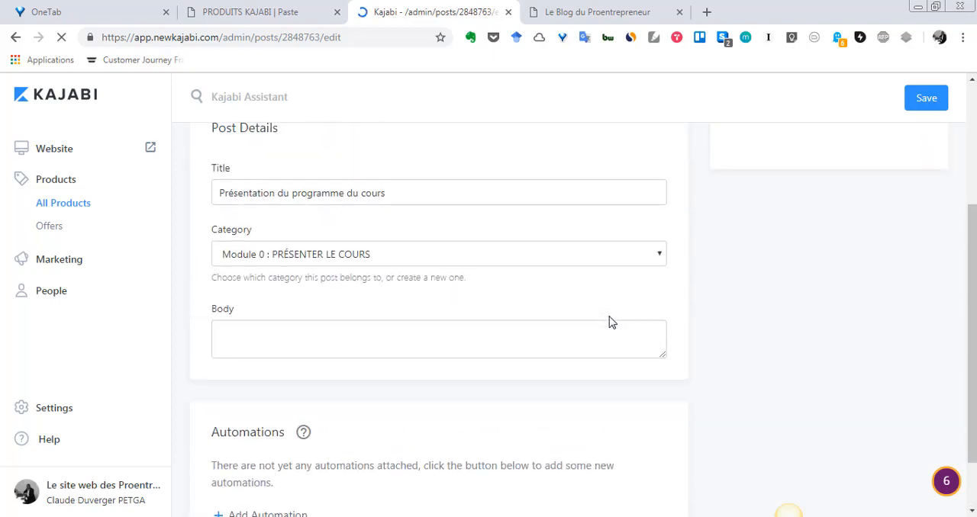
scroll(611, 322, "down", 4)
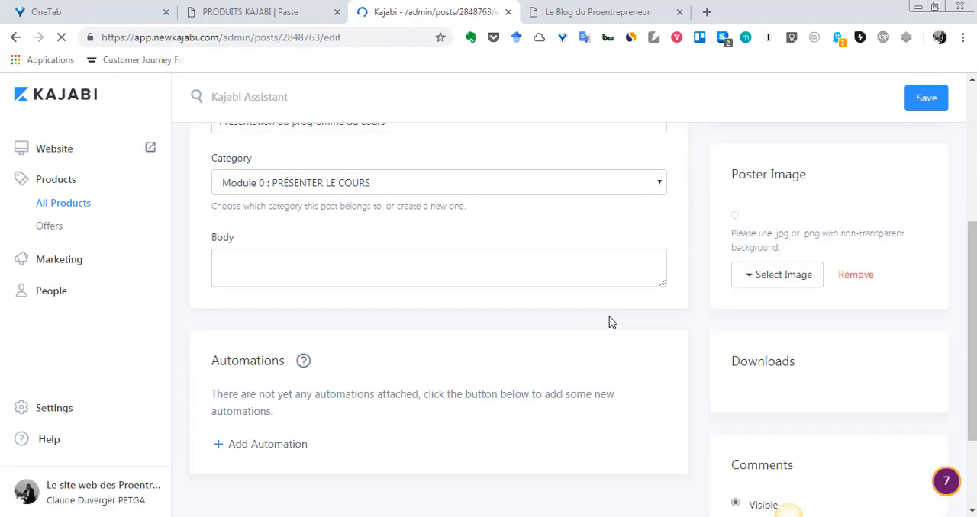
scroll(612, 322, "up", 3)
scroll(610, 322, "down", 6)
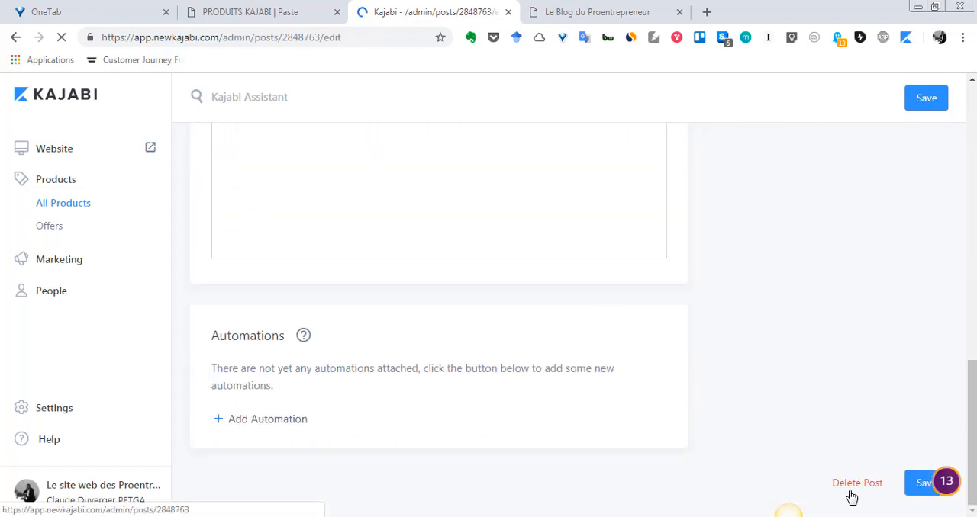
left_click(858, 488)
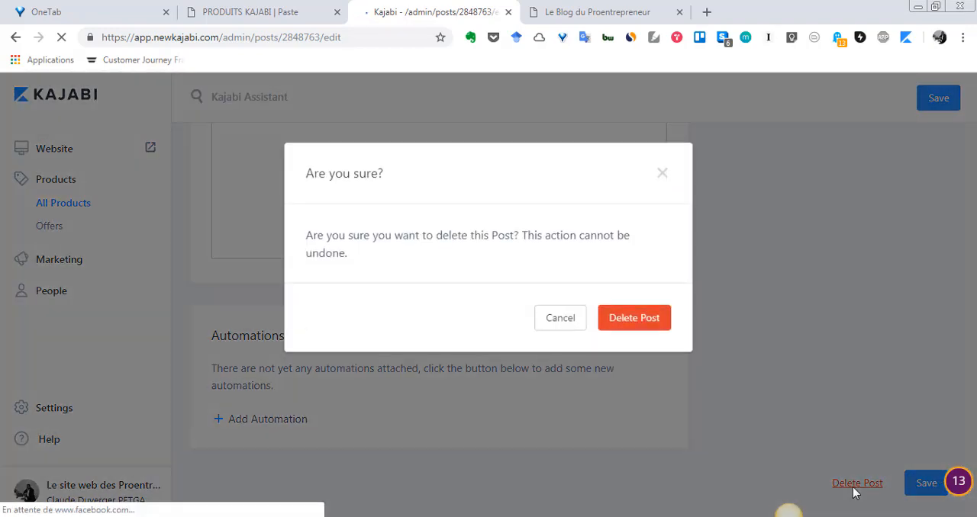
left_click(649, 326)
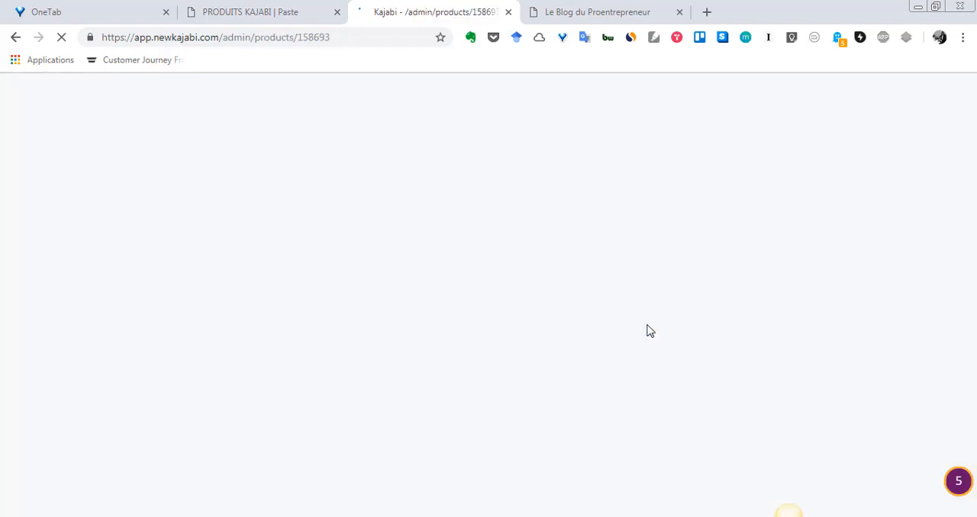
- Open the "Module 0 : PRÉSENTER LE COURS" category from the PODCAST+ outline and delete it permanently
scroll(602, 366, "down", 1)
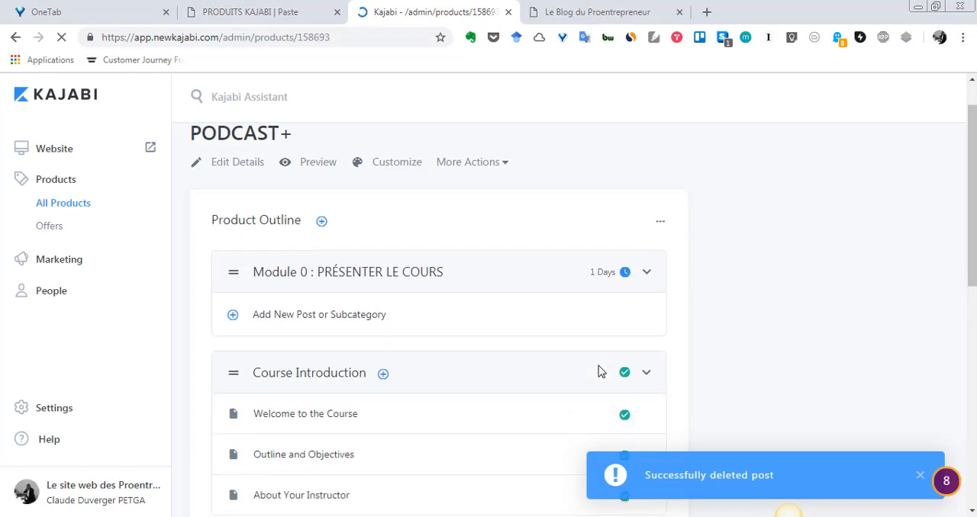
left_click(415, 258)
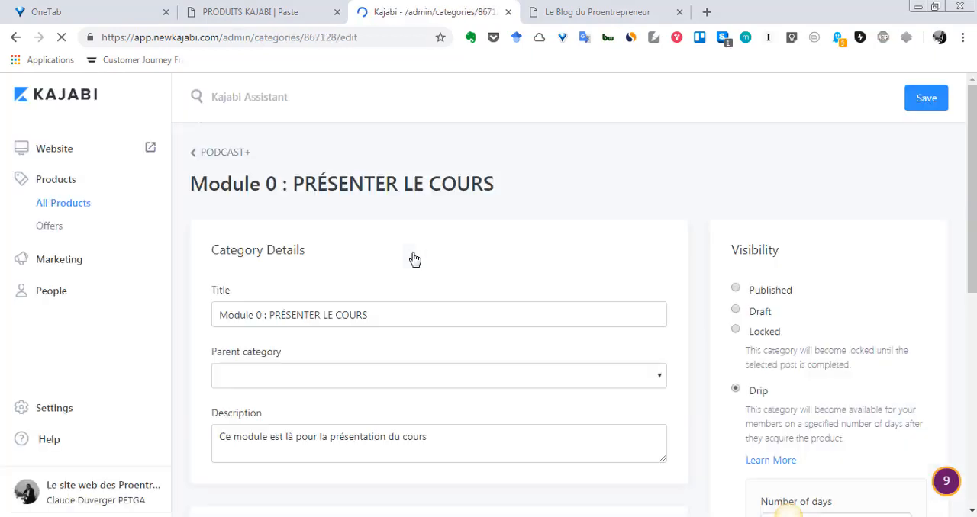
scroll(450, 313, "down", 2)
scroll(455, 319, "down", 4)
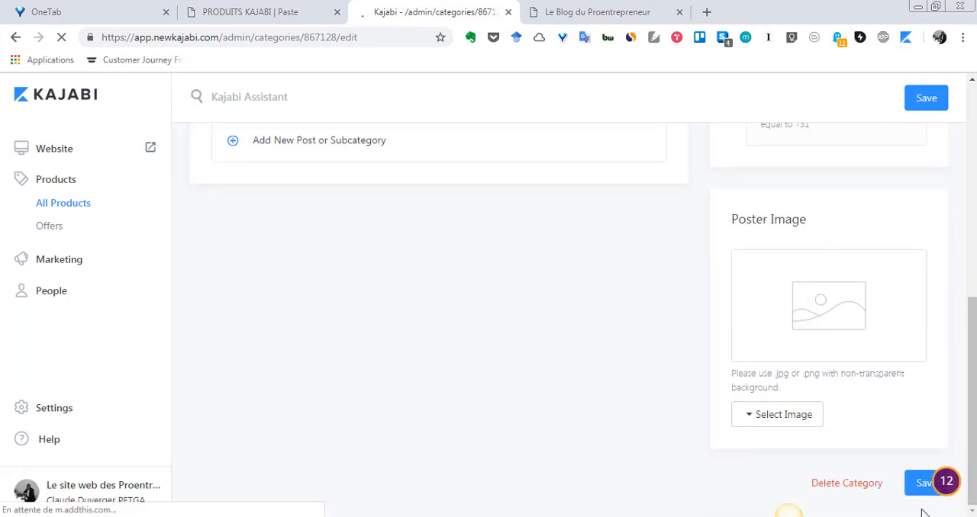
left_click(866, 489)
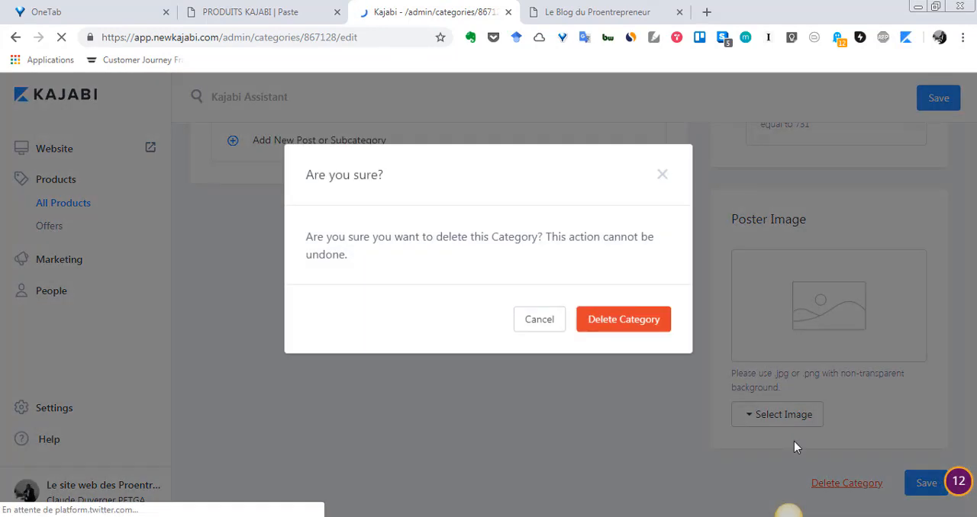
left_click(637, 330)
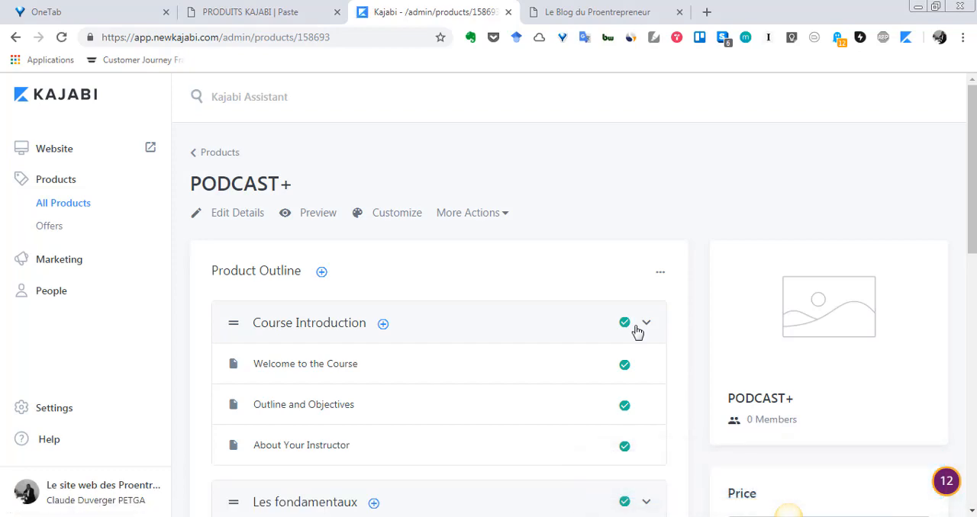
- Check which content types can be added to the Course Introduction category without adding any
scroll(834, 244, "down", 2)
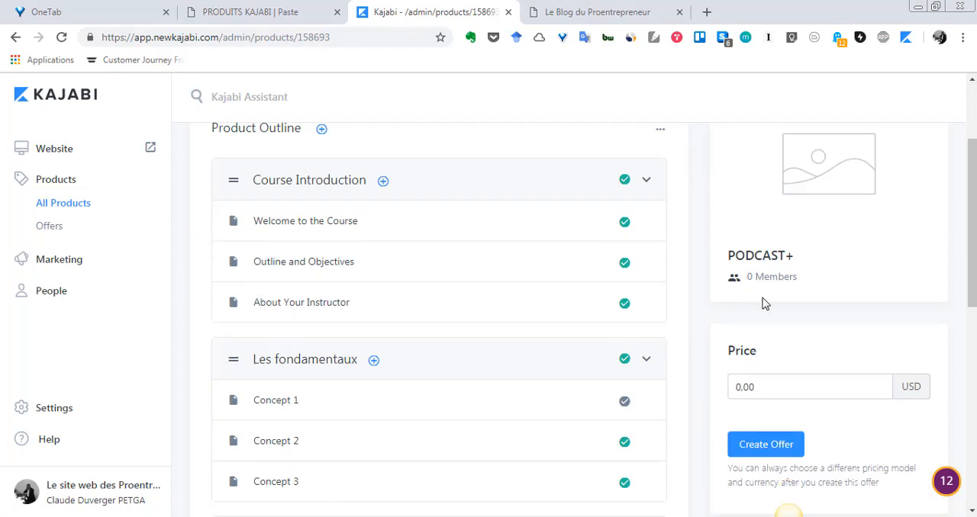
scroll(765, 304, "up", 2)
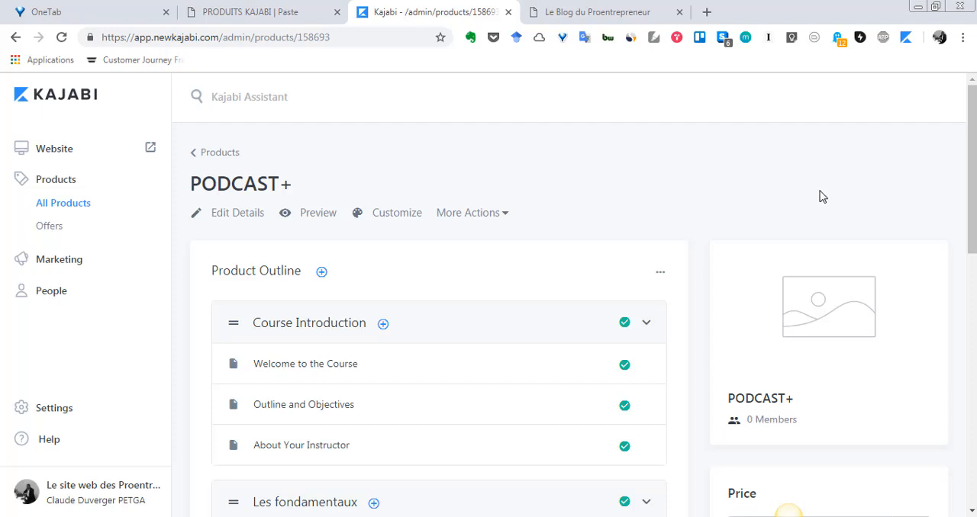
left_click(383, 323)
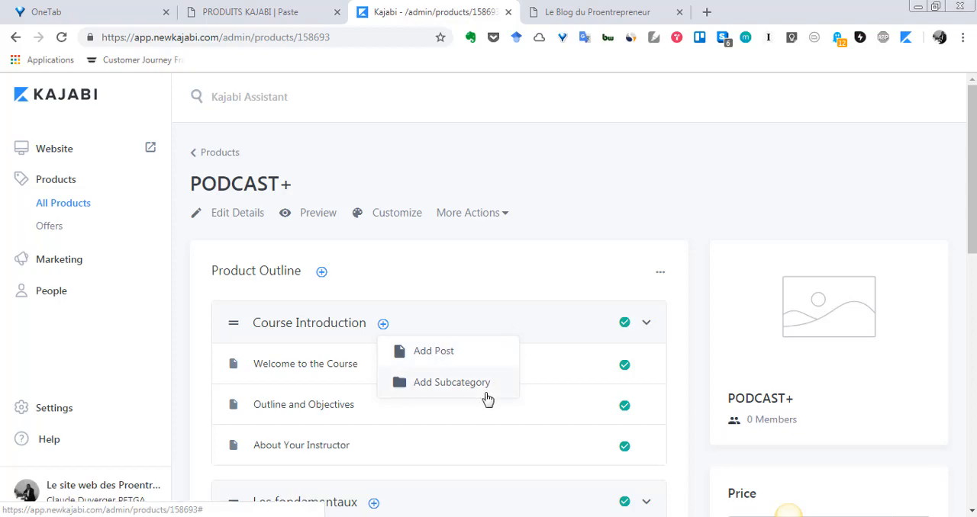
left_click(482, 274)
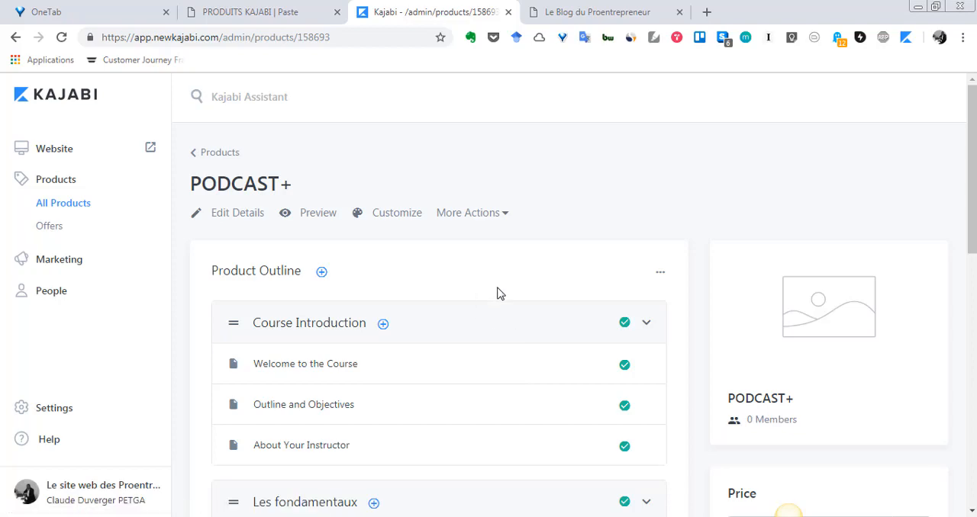
- Review the categories and posts throughout the PODCAST+ product outline, from Course Introduction to Course Wrap Up
scroll(499, 292, "down", 4)
scroll(498, 298, "down", 4)
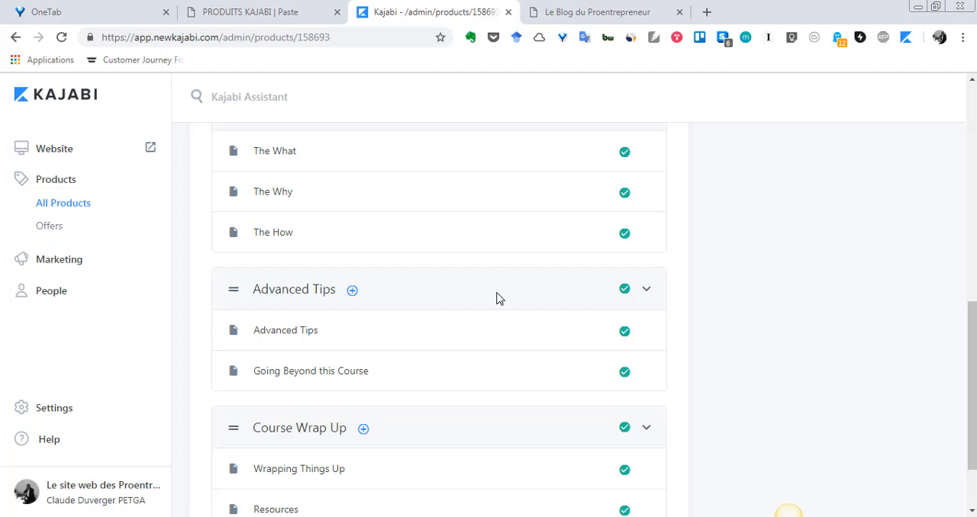
scroll(481, 397, "down", 2)
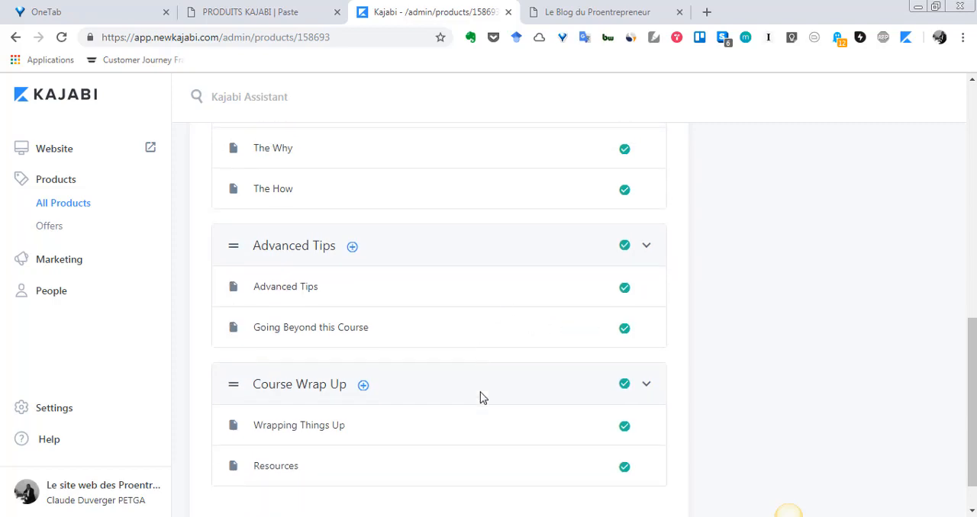
scroll(480, 396, "up", 5)
scroll(479, 398, "up", 3)
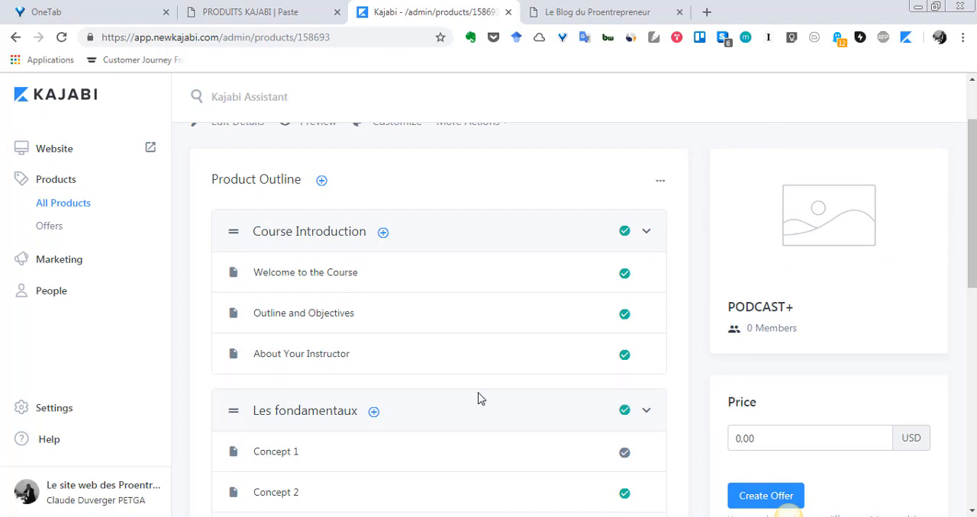
scroll(479, 398, "up", 1)
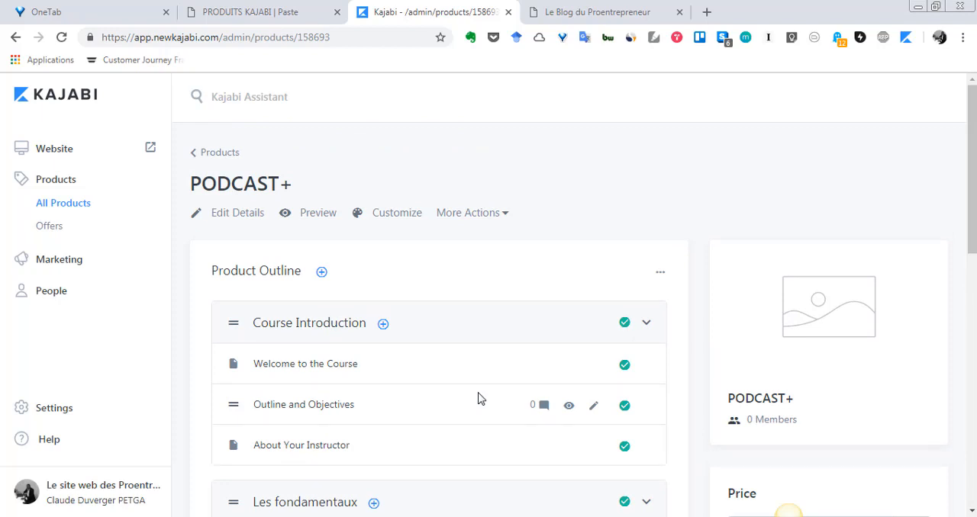
scroll(473, 366, "down", 7)
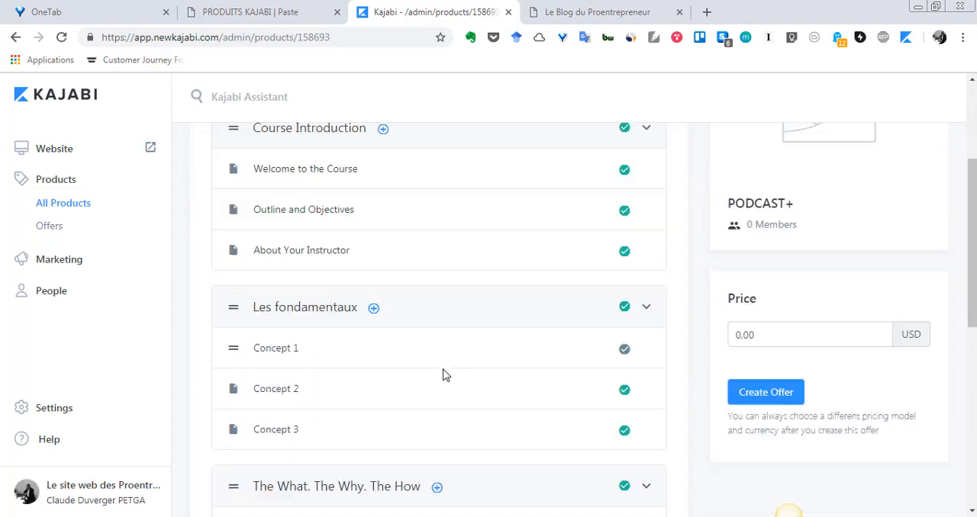
scroll(444, 378, "up", 8)
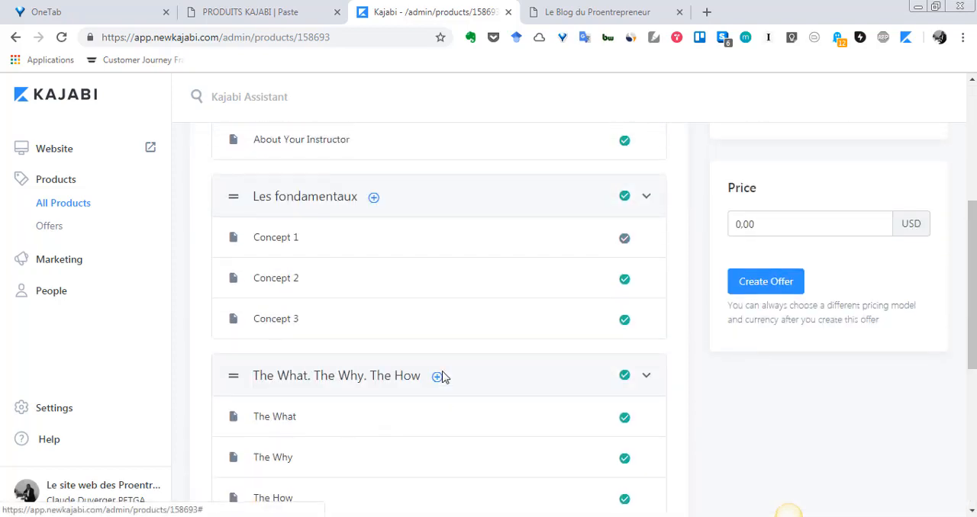